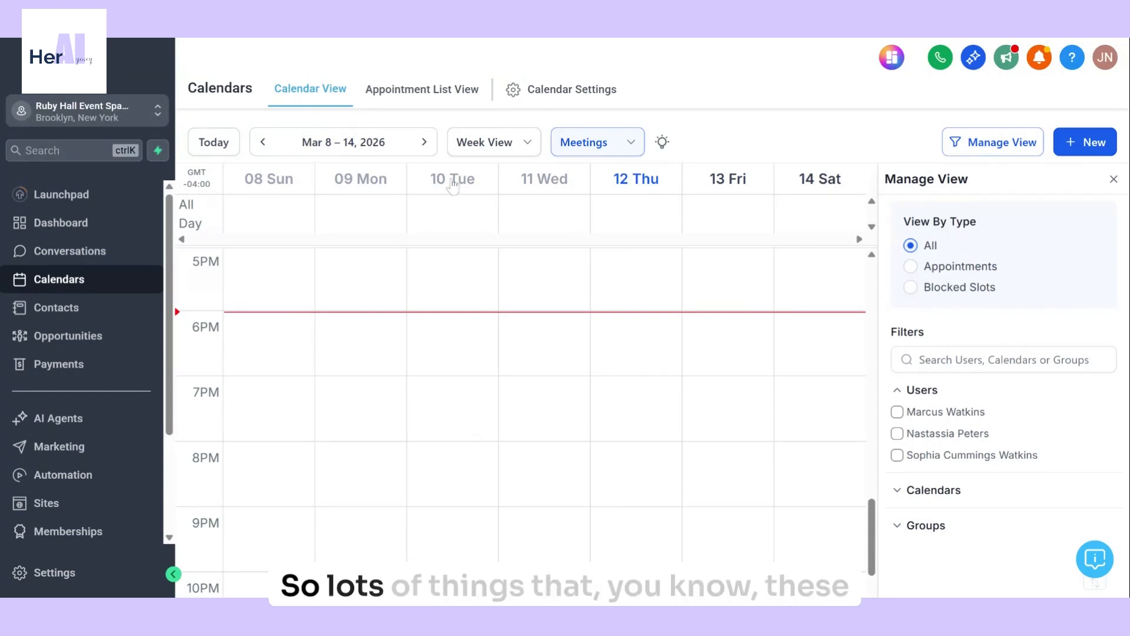
Step: Open the Tour Calendar for editing from the ungrouped calendars in the calendar settings
click(532, 95)
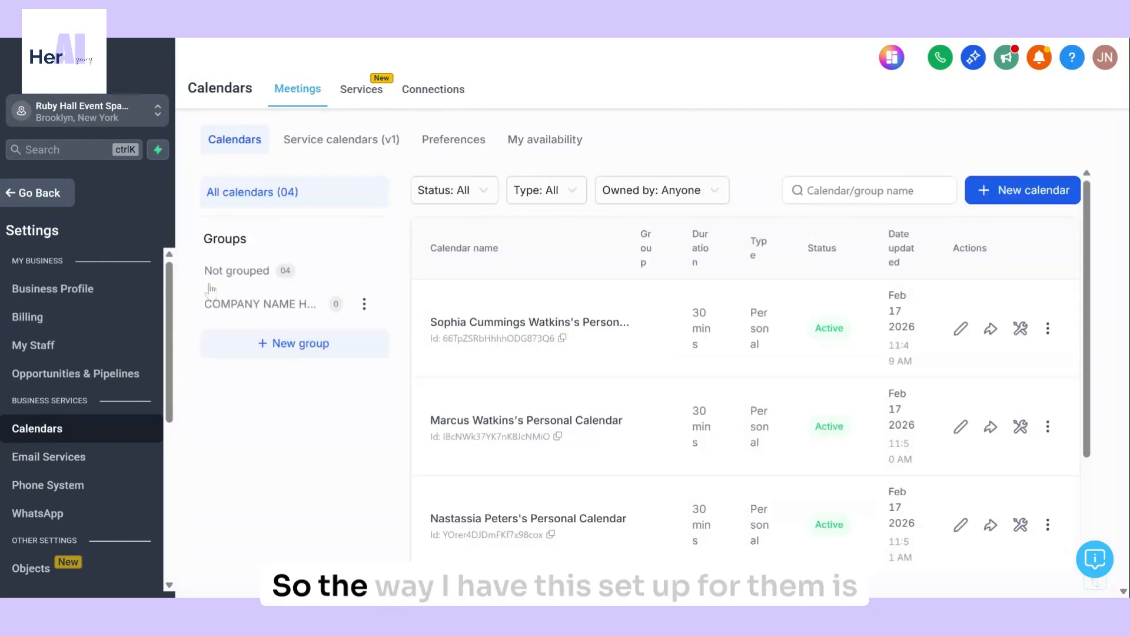
click(262, 274)
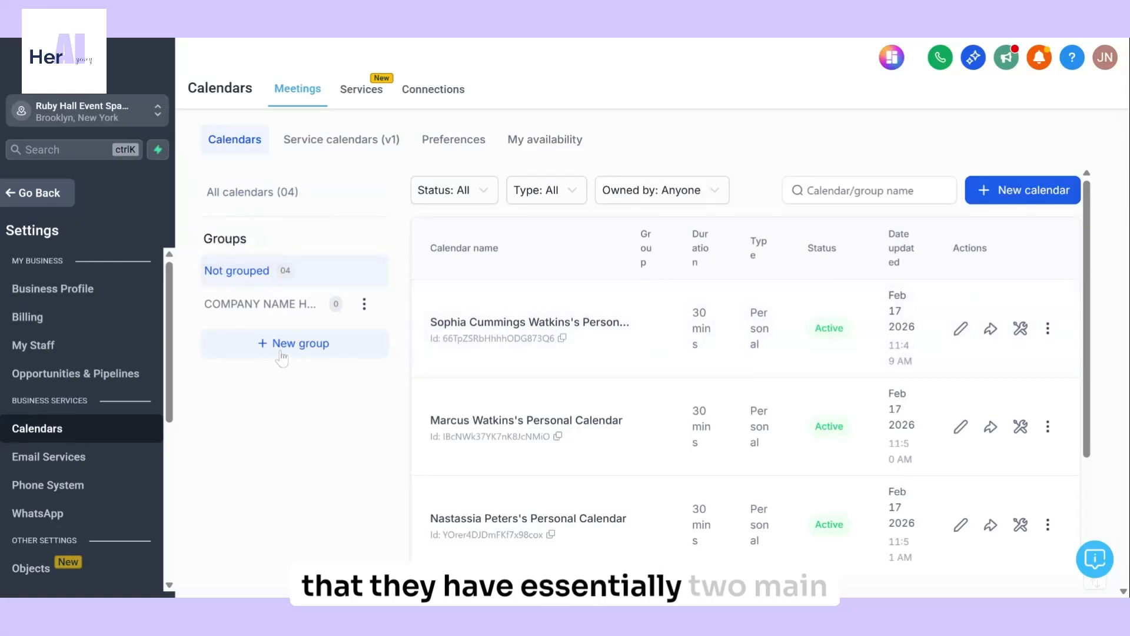
scroll(1089, 281, down, 3)
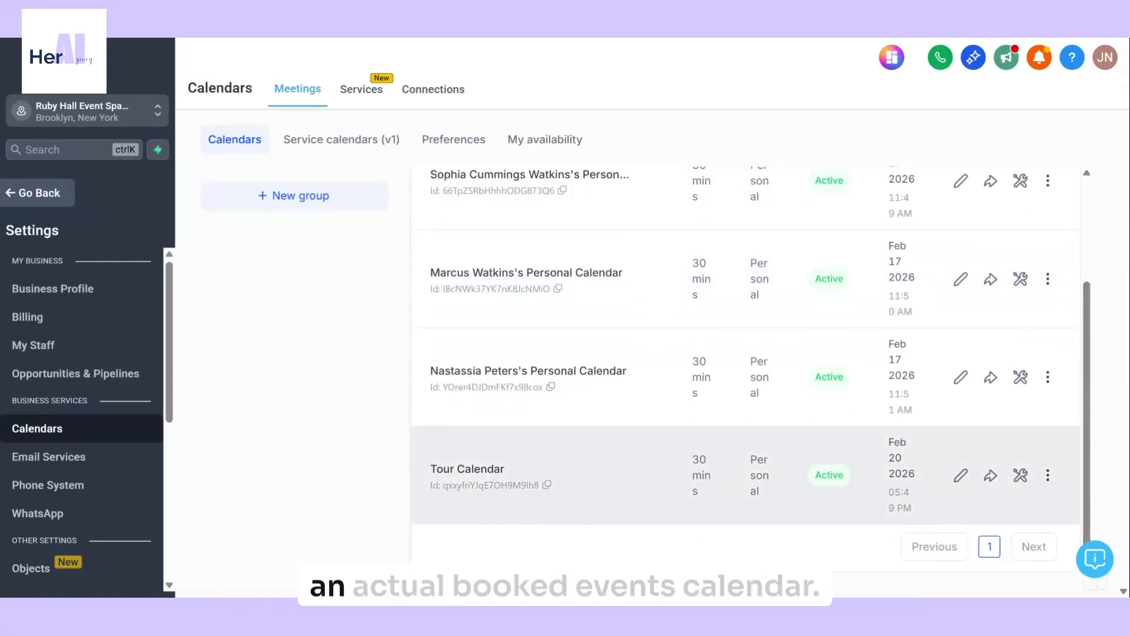
scroll(1086, 352, up, 1)
scroll(1086, 352, up, 4)
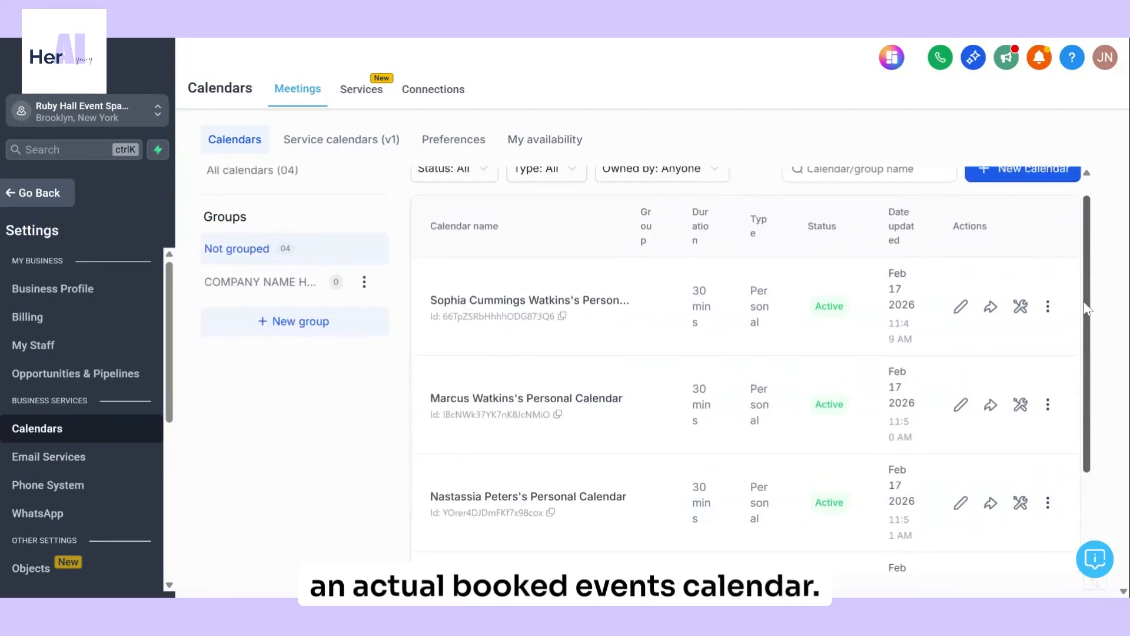
scroll(512, 468, down, 5)
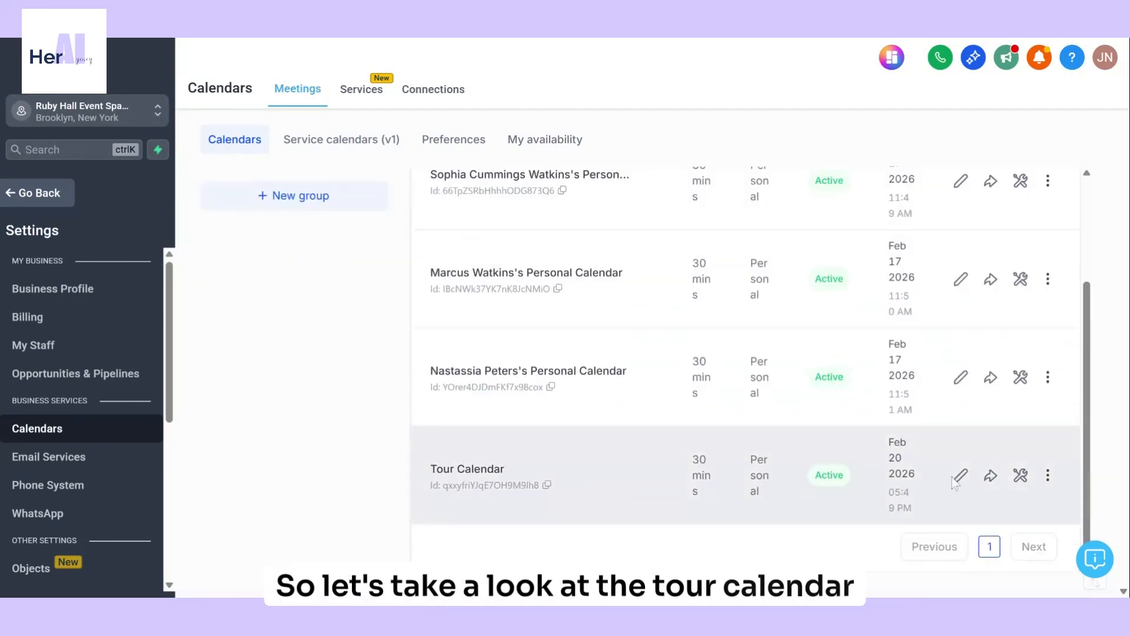
click(960, 477)
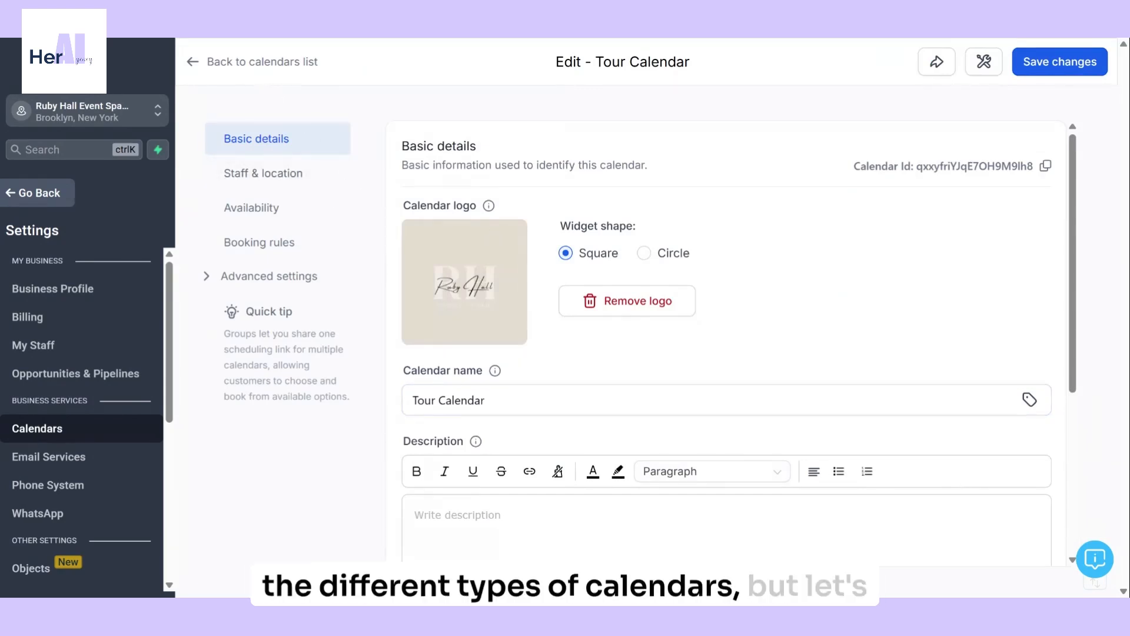
Step: Expand the advanced settings list and set the Tour Calendar's meeting invite title to "{{contact.name}} Tour"
click(269, 276)
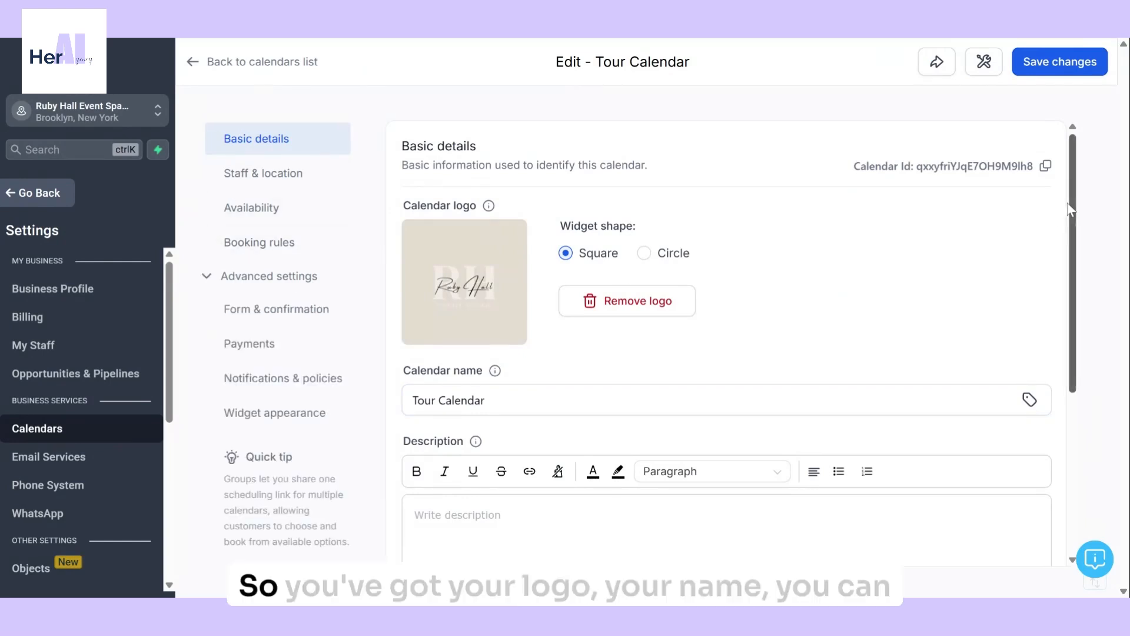
drag(1070, 207, 1072, 245)
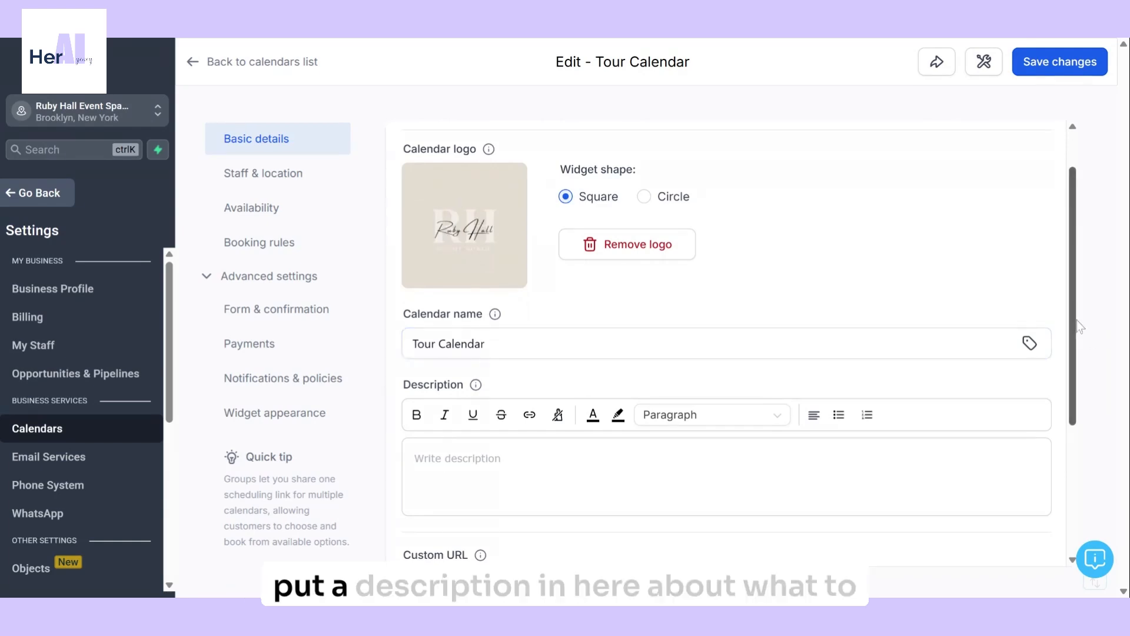
scroll(787, 344, down, 3)
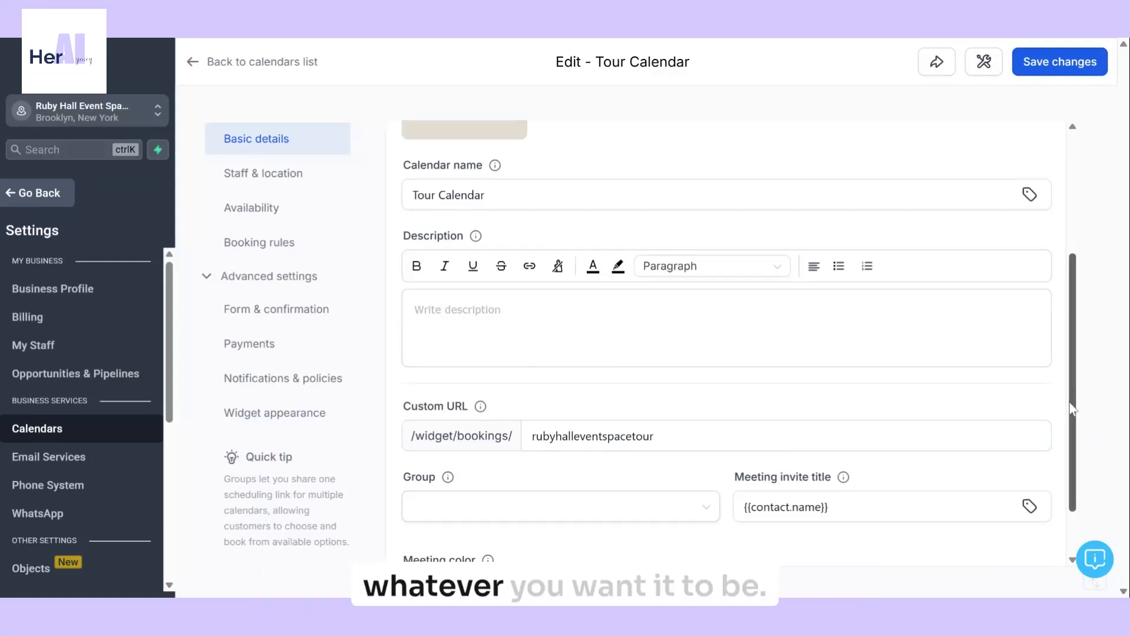
scroll(1047, 410, down, 1)
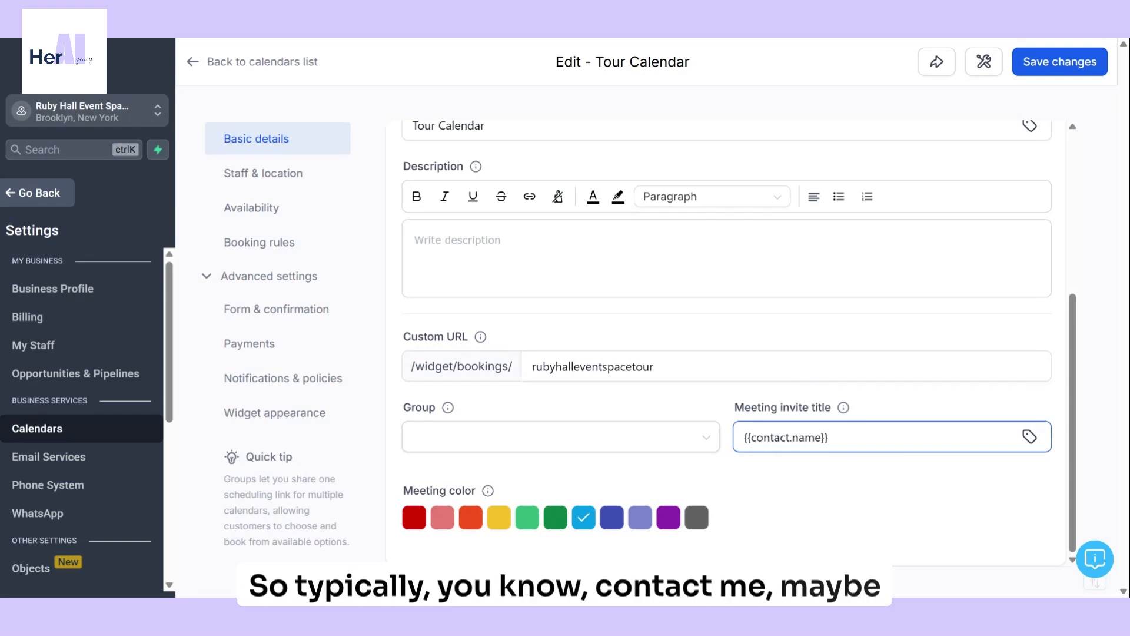
click(830, 437)
text(To)
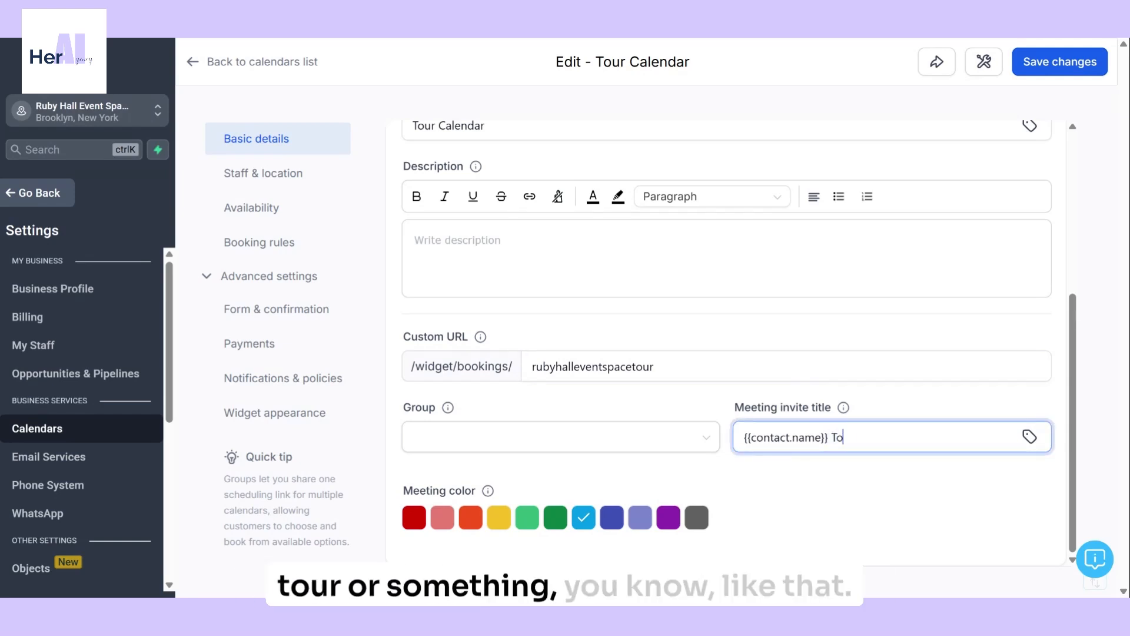
text(ur)
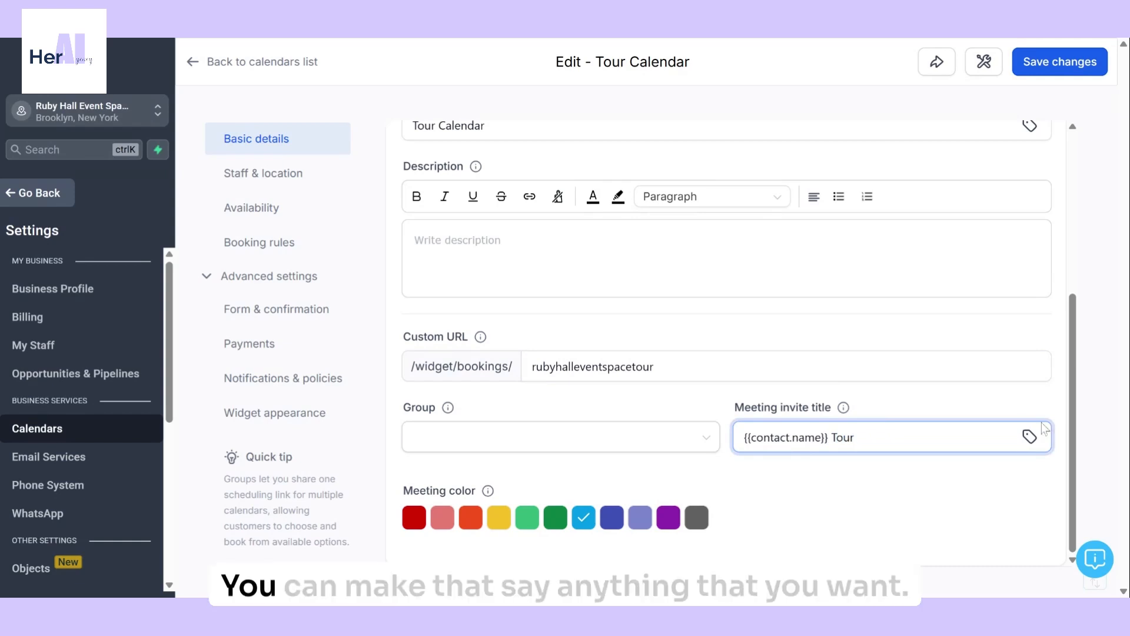
Step: Set the assigned staff member's custom meeting location to the account value {{location.full_address}} and save the calendar changes
drag(1072, 441, 1100, 225)
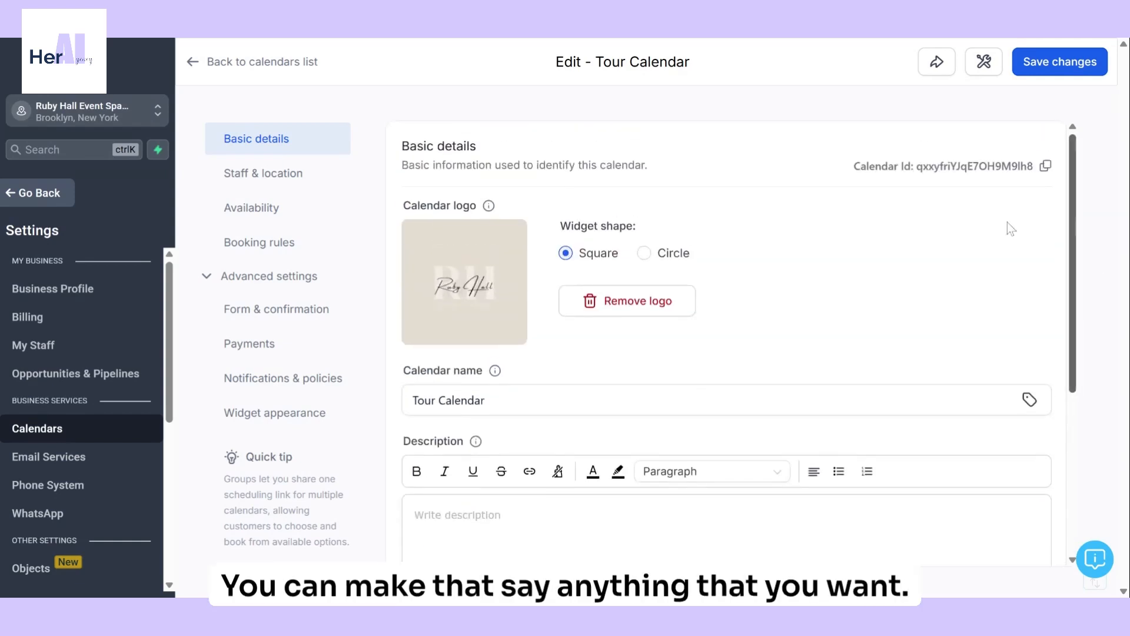
click(282, 187)
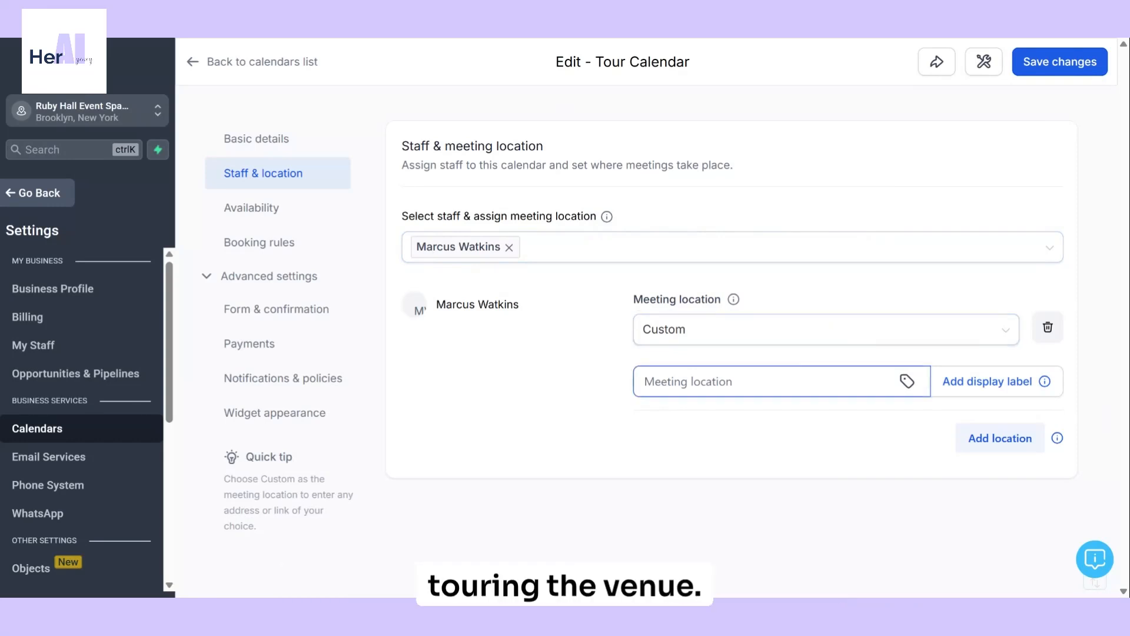
click(909, 389)
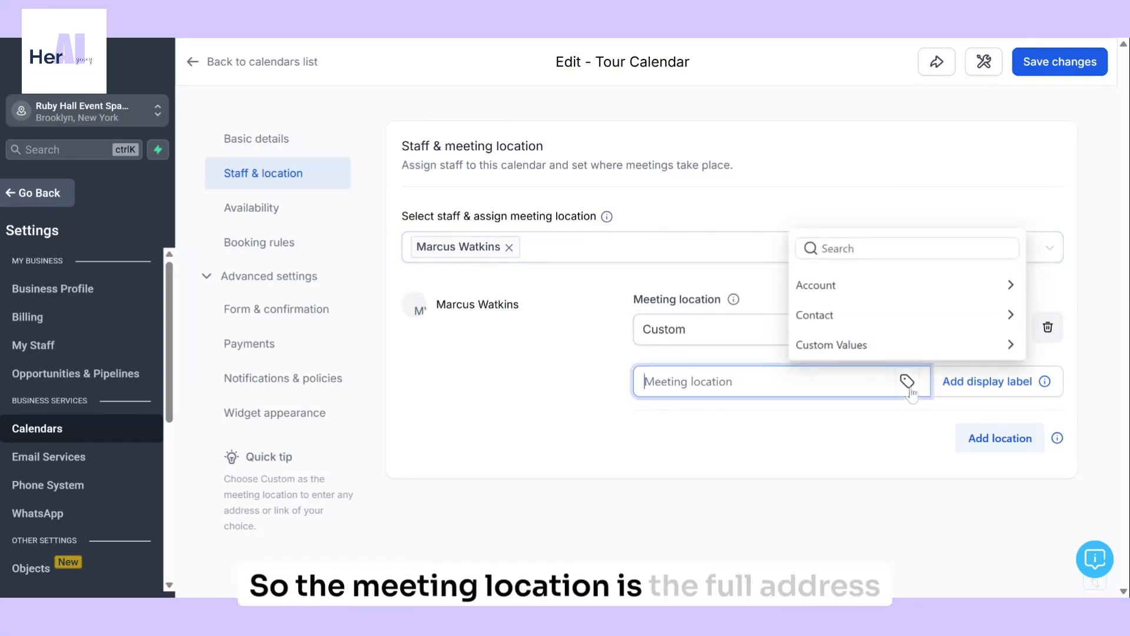
click(815, 284)
click(803, 167)
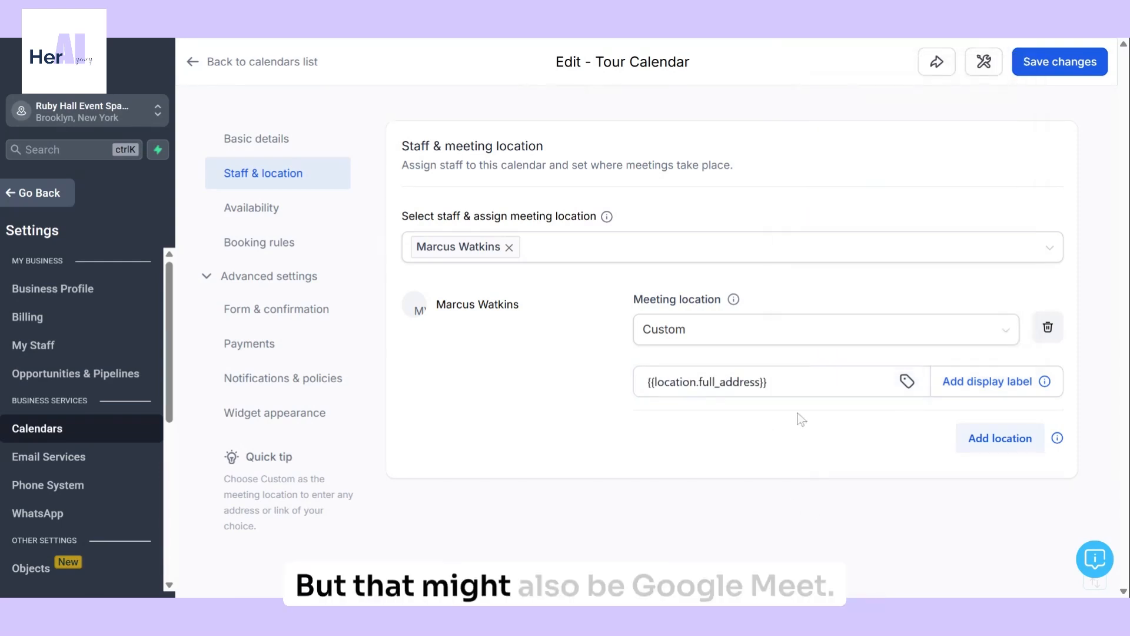
click(782, 339)
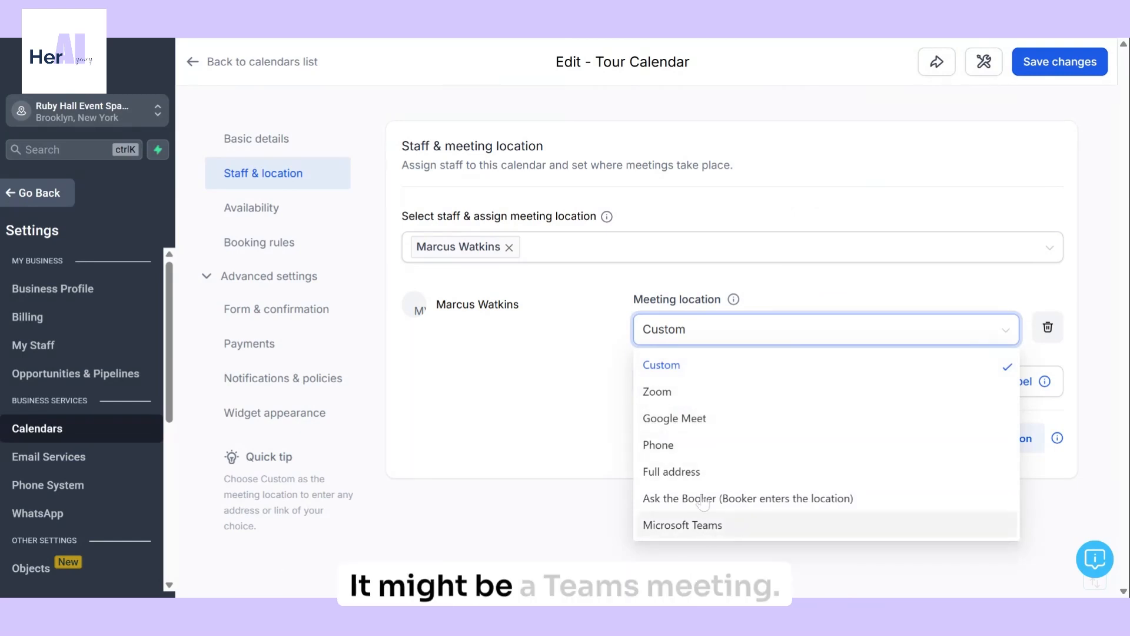
click(546, 415)
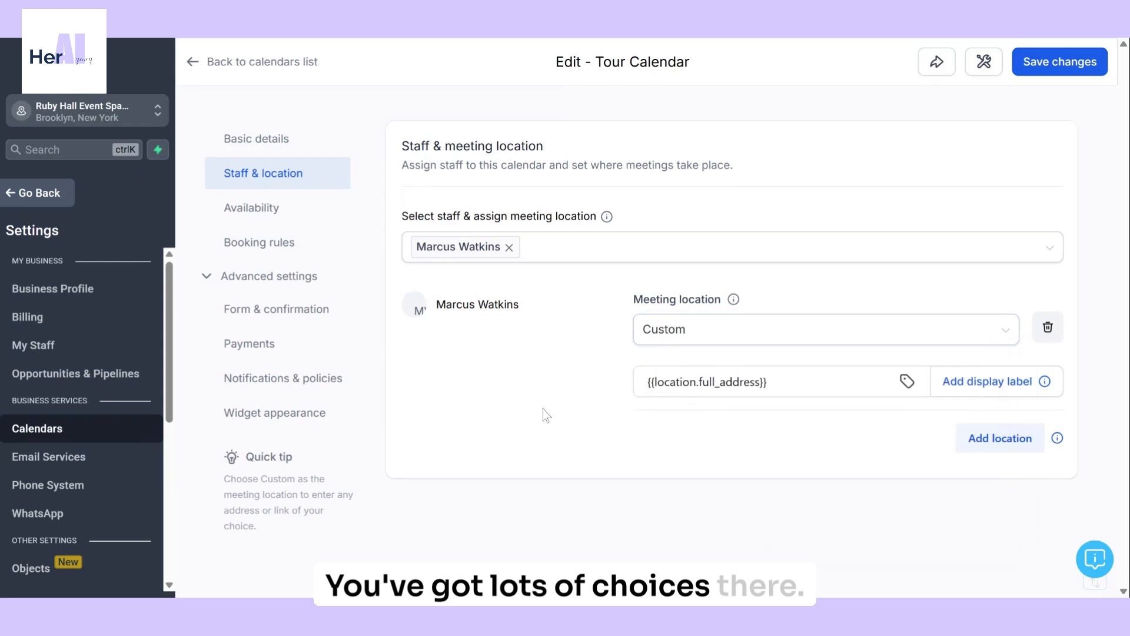
click(1031, 64)
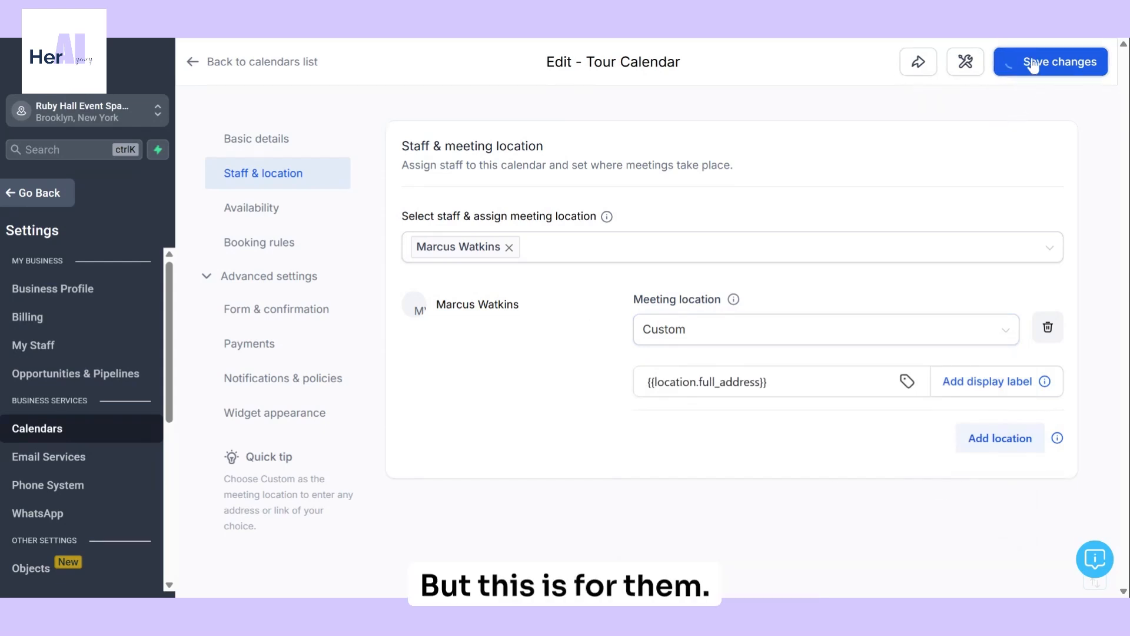
Step: Review the assigned staff member's weekly and date-specific hours in the Tour Calendar's availability schedule
click(257, 209)
click(259, 242)
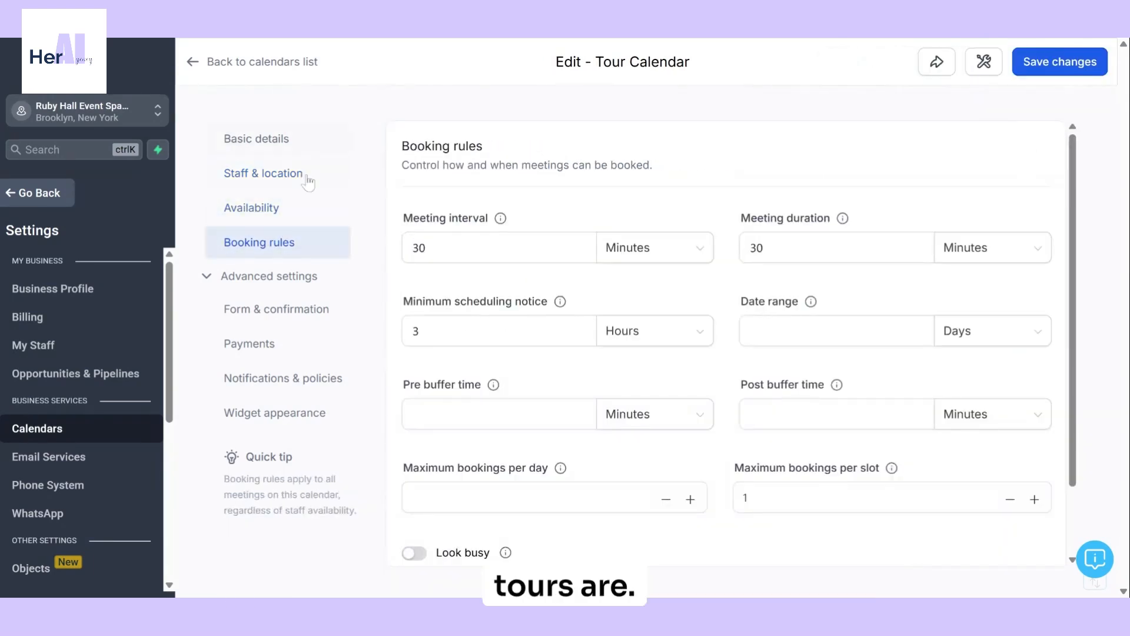
click(298, 207)
click(644, 265)
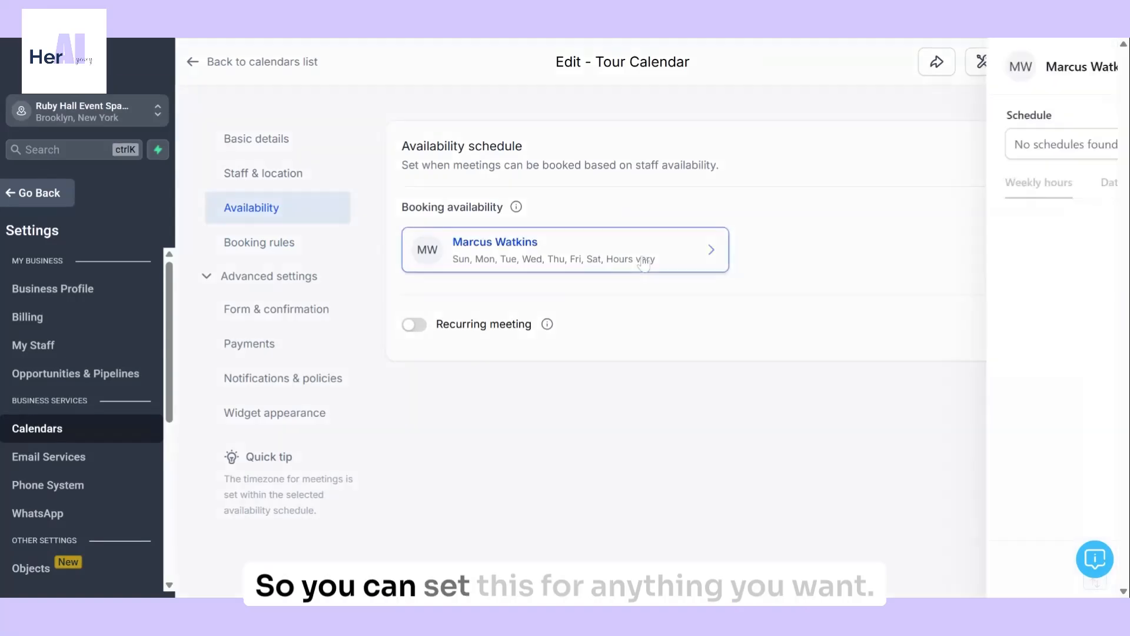
scroll(1110, 365, down, 1)
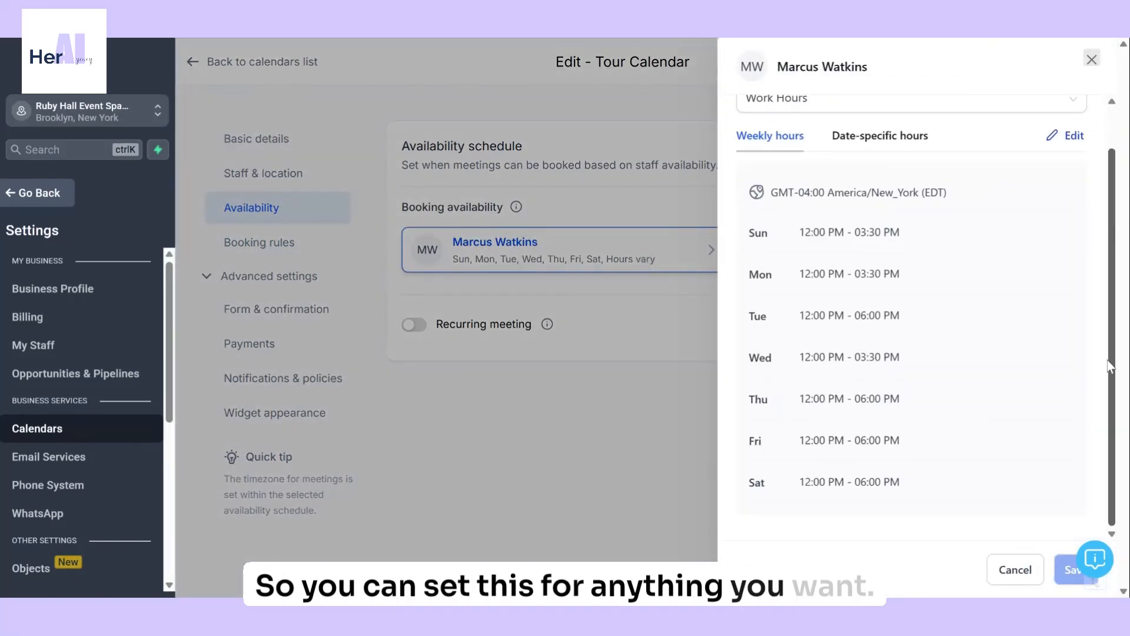
click(898, 137)
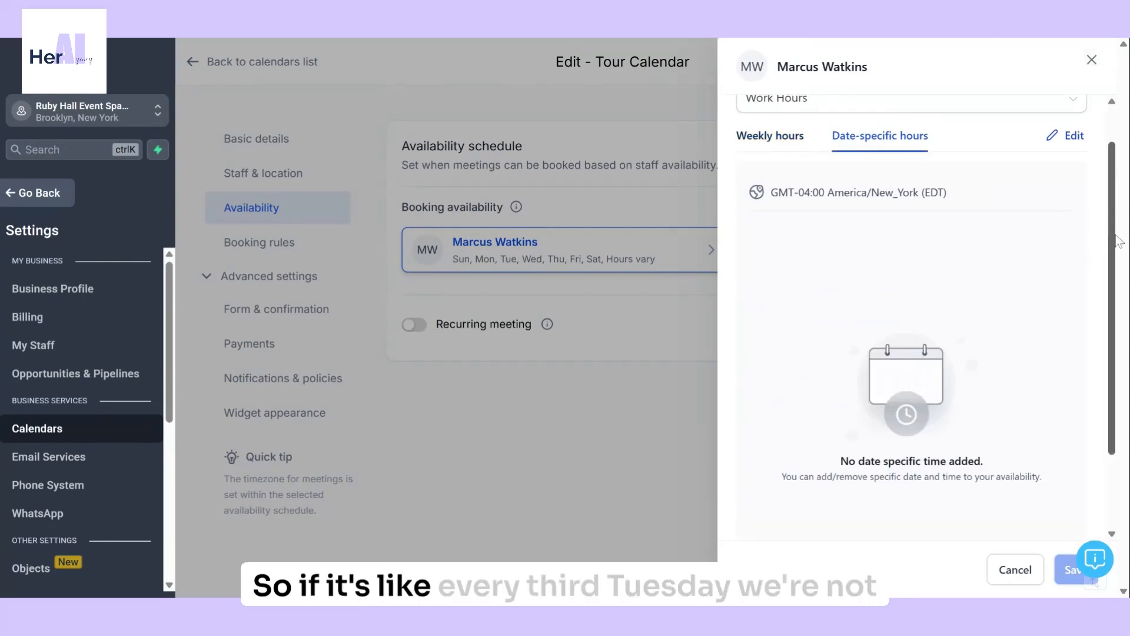
scroll(1118, 244, up, 1)
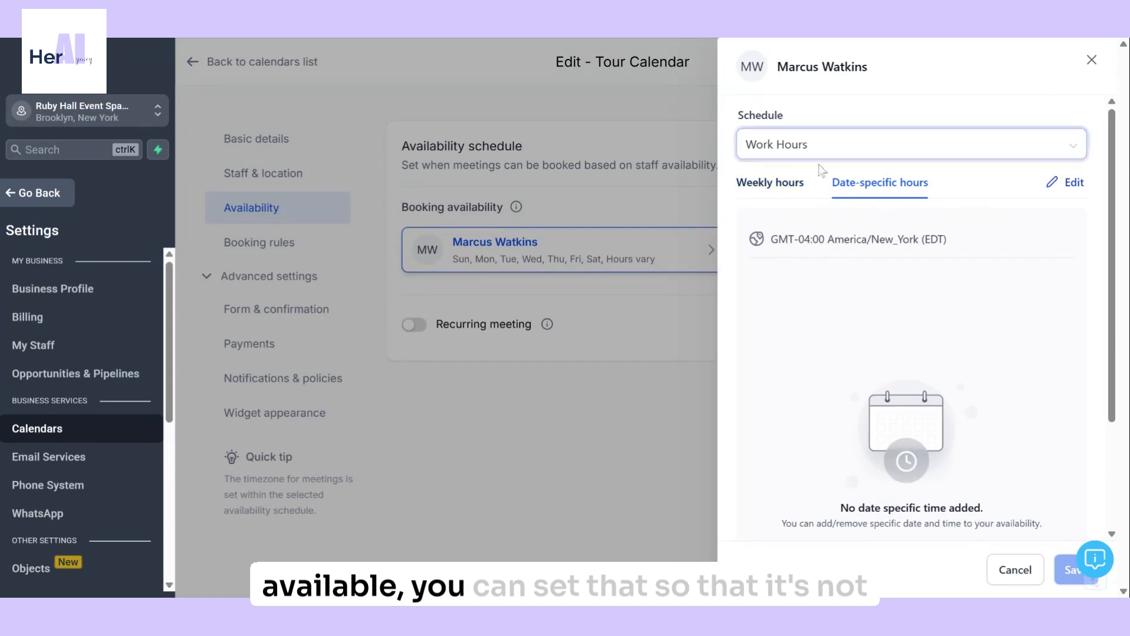
click(1092, 60)
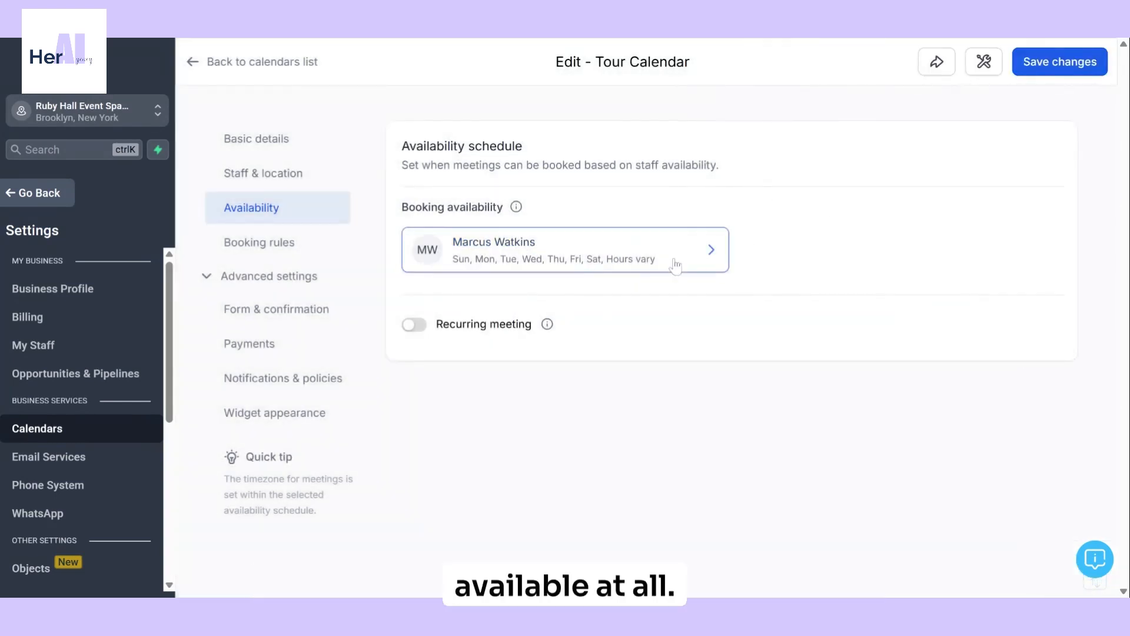
Step: Review the booking rules for meeting interval, minimum scheduling notice, date range, maximum bookings per day and Look busy
click(289, 247)
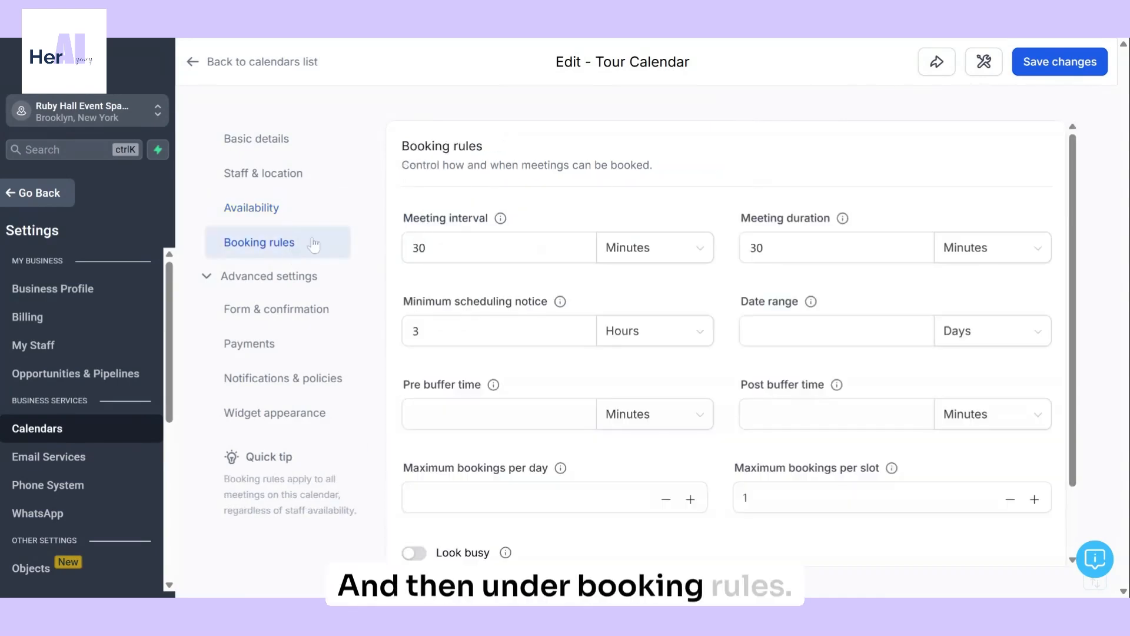
click(483, 247)
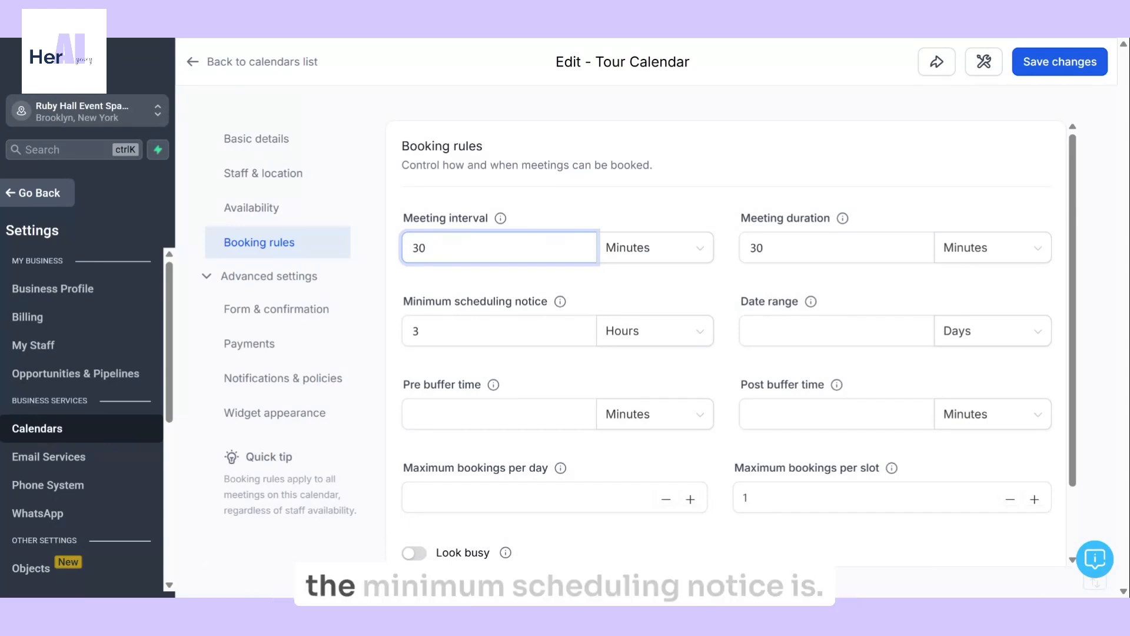
click(447, 330)
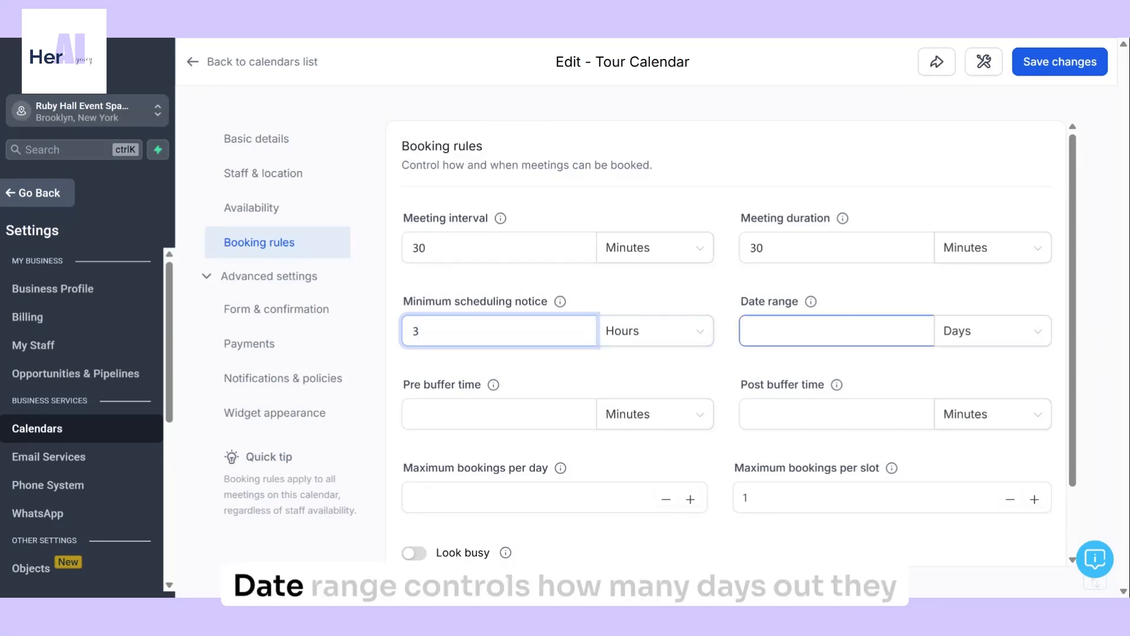
click(835, 331)
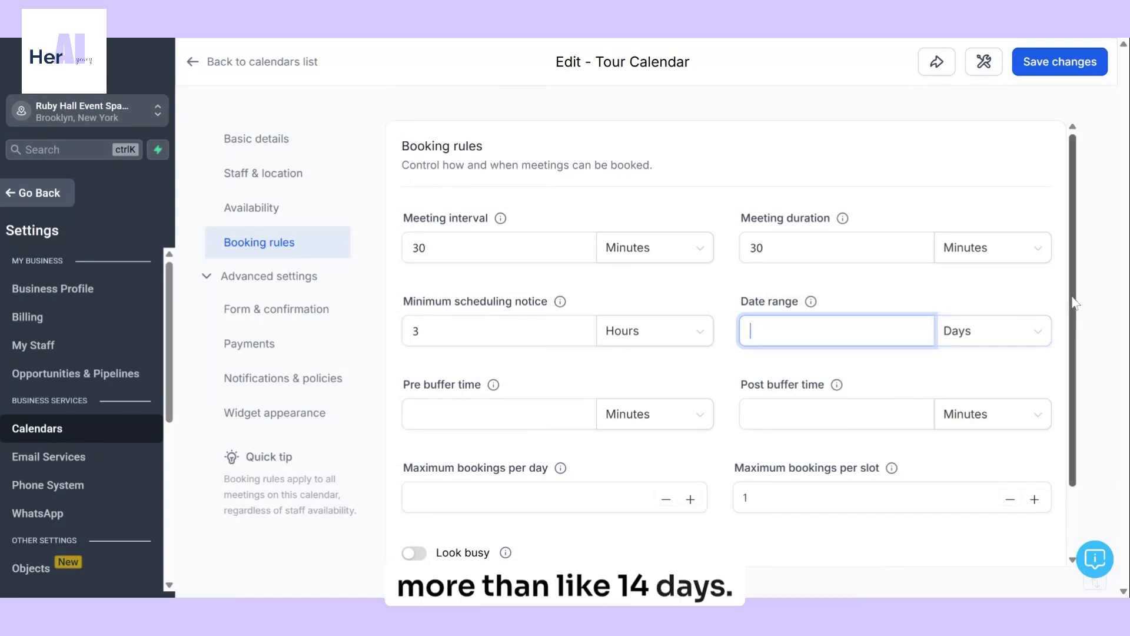
scroll(1075, 304, down, 2)
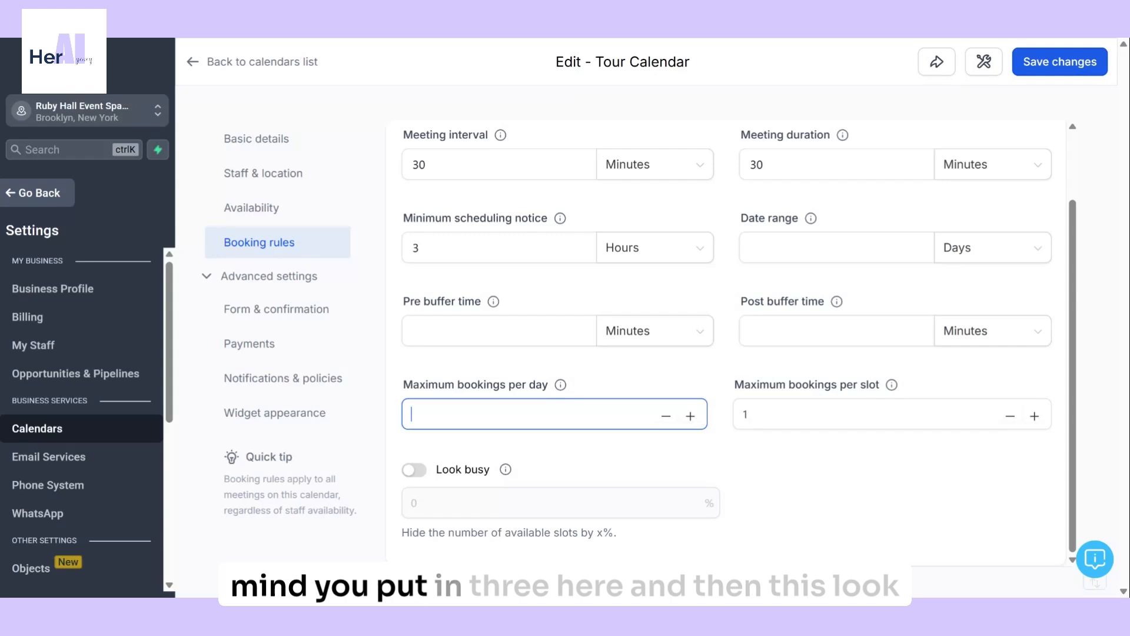
click(415, 471)
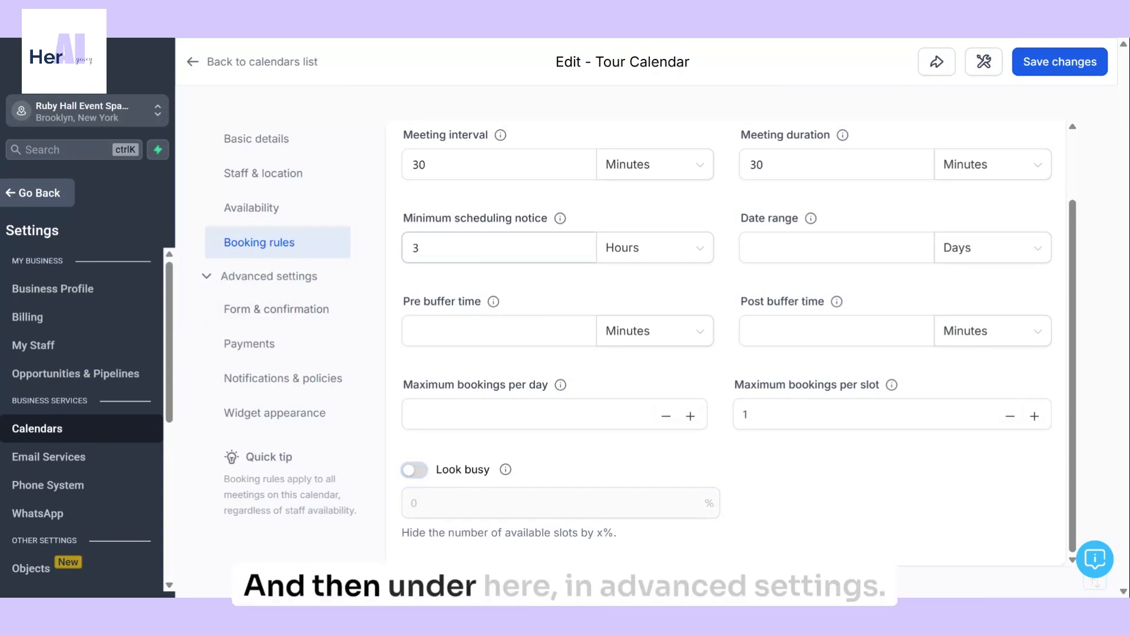
Step: Review the form choices and widget order in the Tour Calendar's form and confirmation settings
click(275, 314)
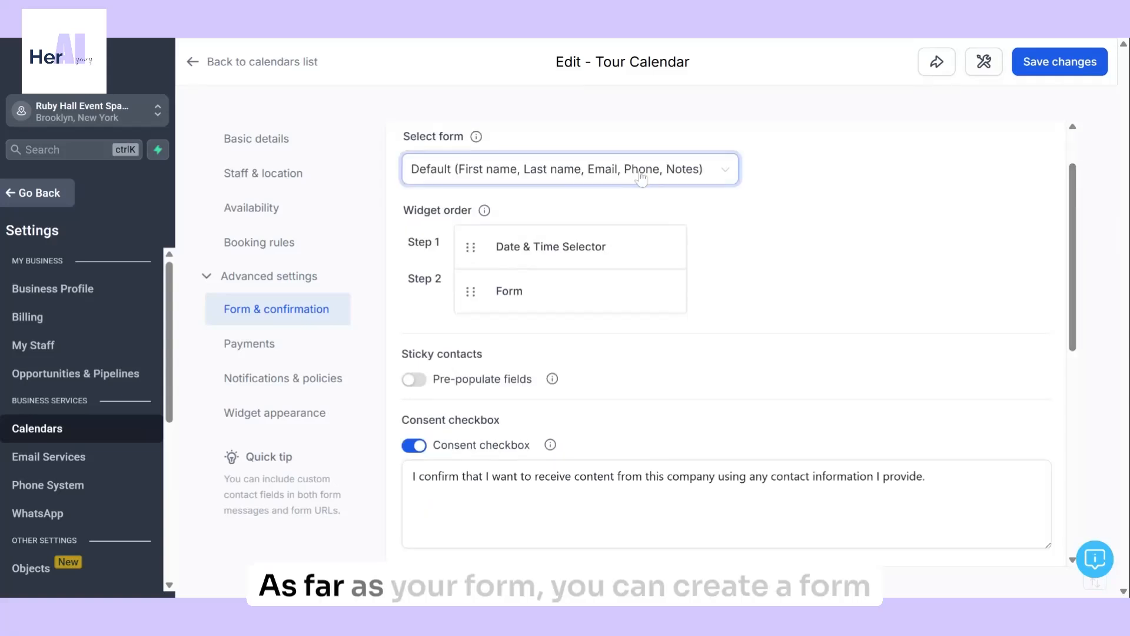
click(667, 182)
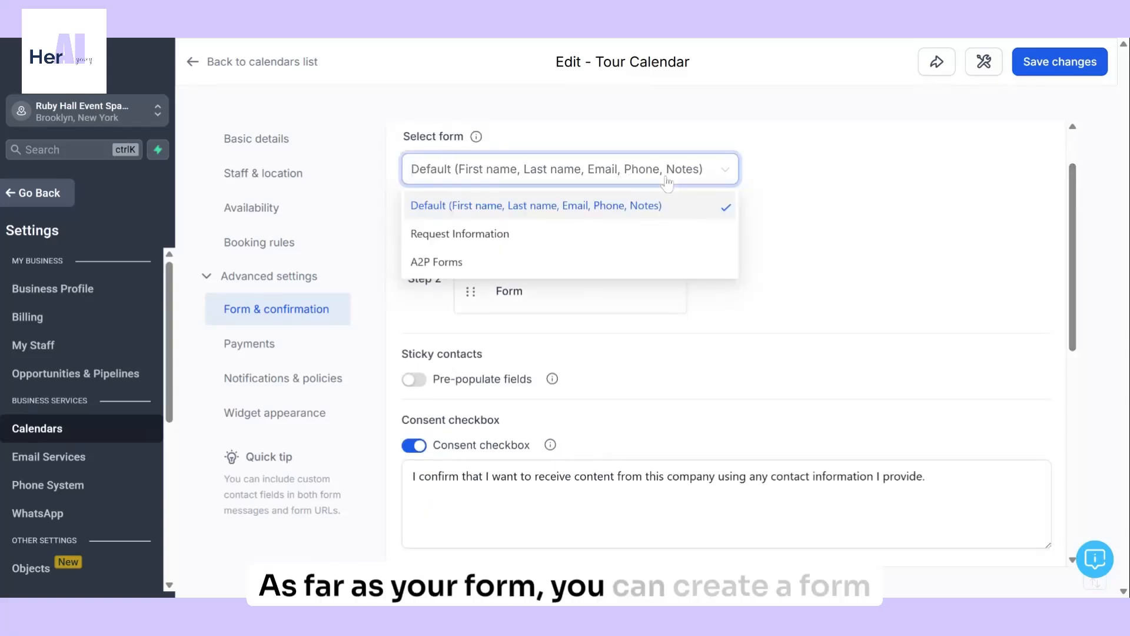
click(866, 185)
scroll(906, 161, up, 1)
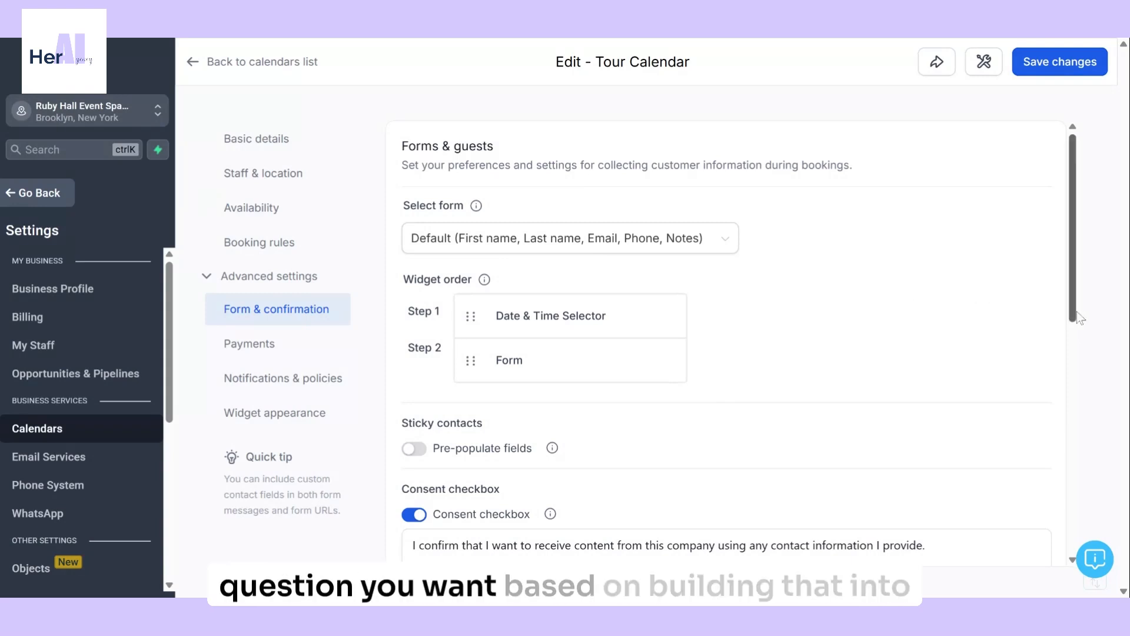
Step: Review the consent checkbox wording and check which options Add guests offers, leaving guests disabled
drag(1075, 312, 1076, 331)
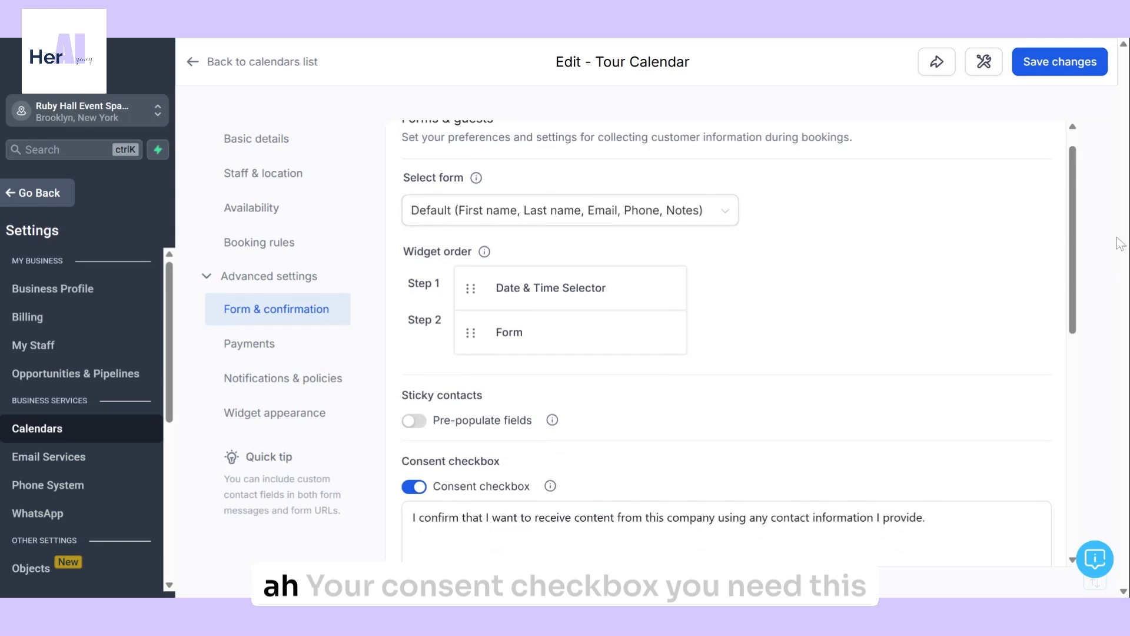
scroll(1080, 230, down, 5)
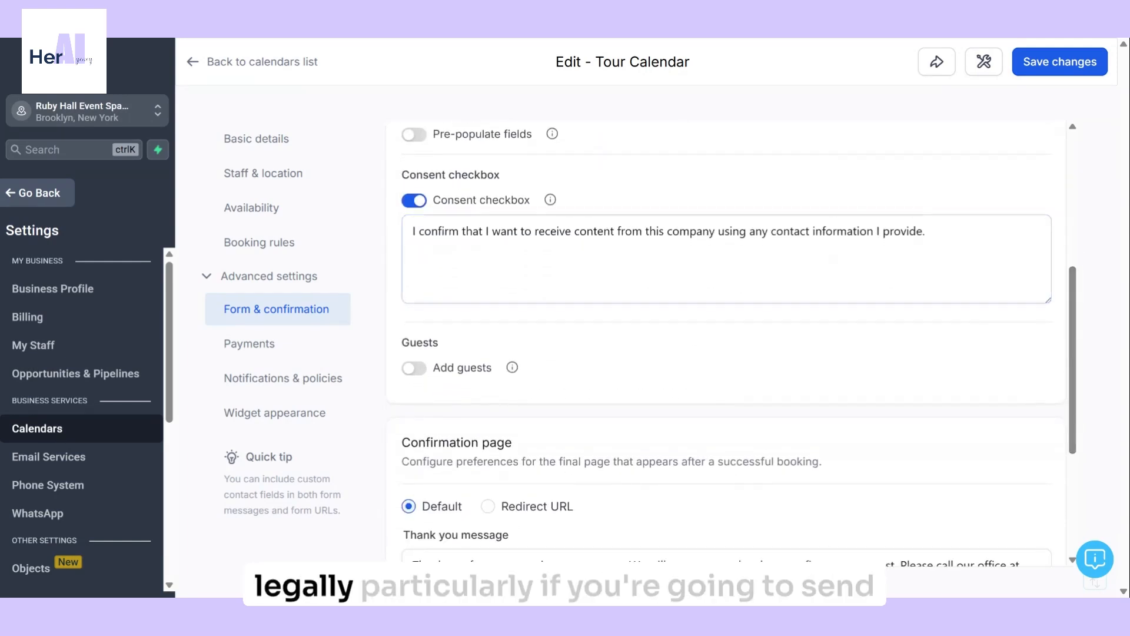
scroll(1066, 312, down, 1)
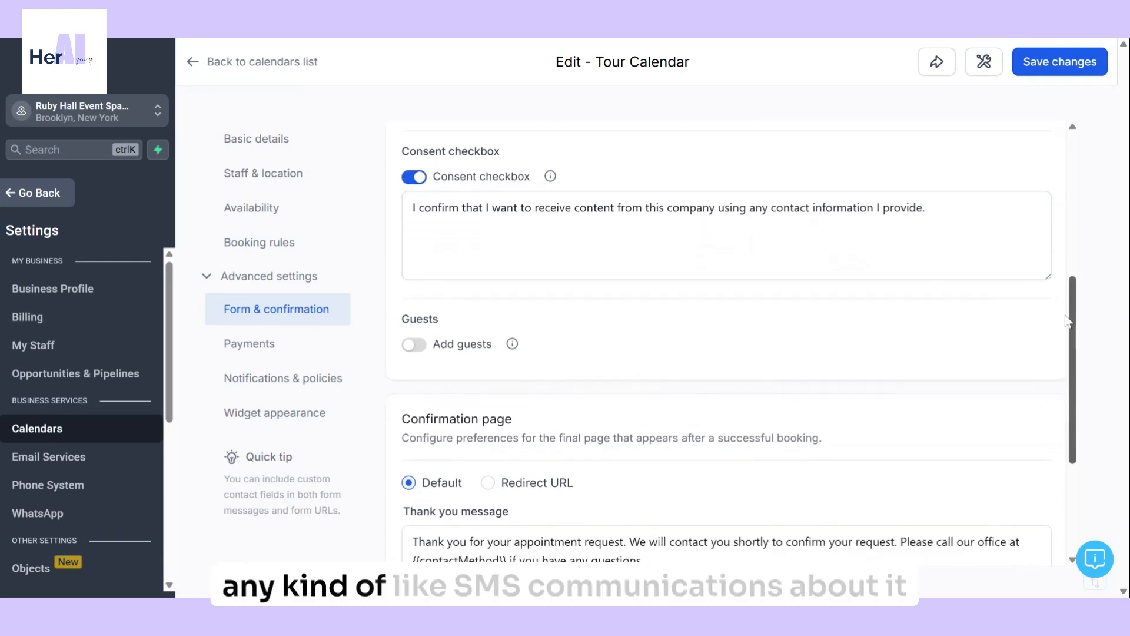
scroll(1067, 327, down, 1)
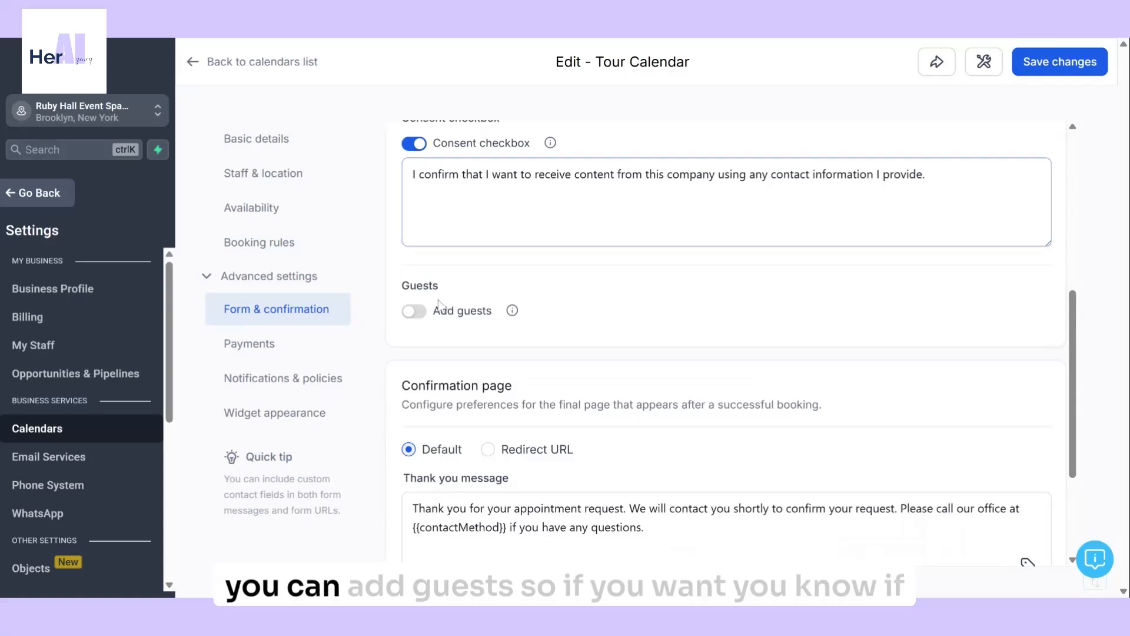
click(423, 312)
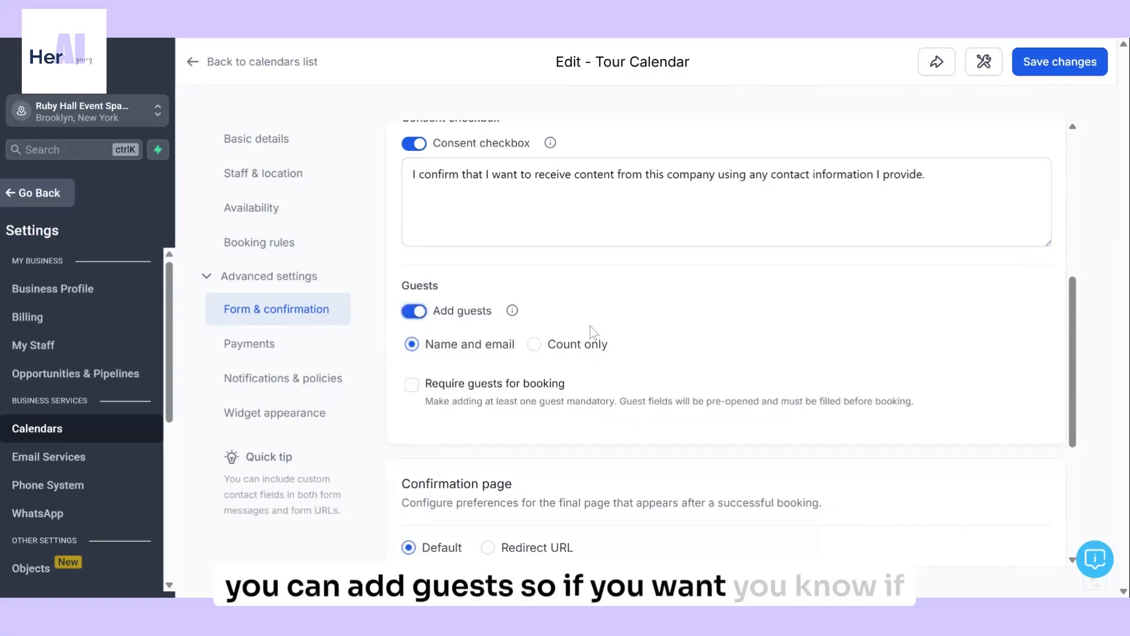
click(414, 311)
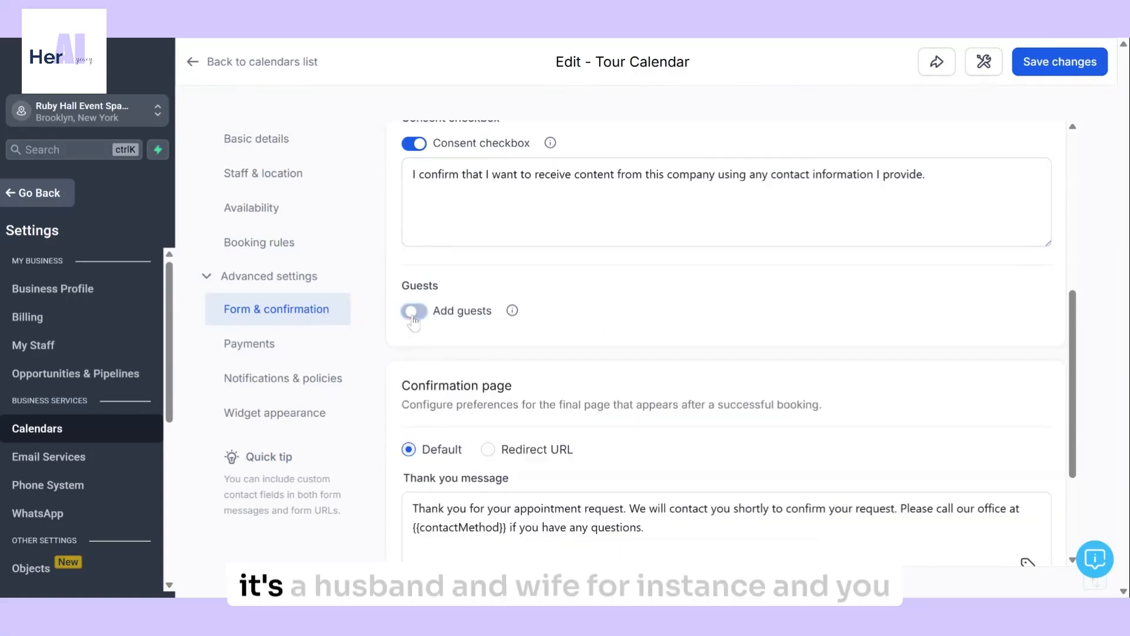
Step: Review the confirmation page's thank you message, Meta pixel ID field and auto-confirm setting for new calendar meetings
scroll(1066, 395, down, 3)
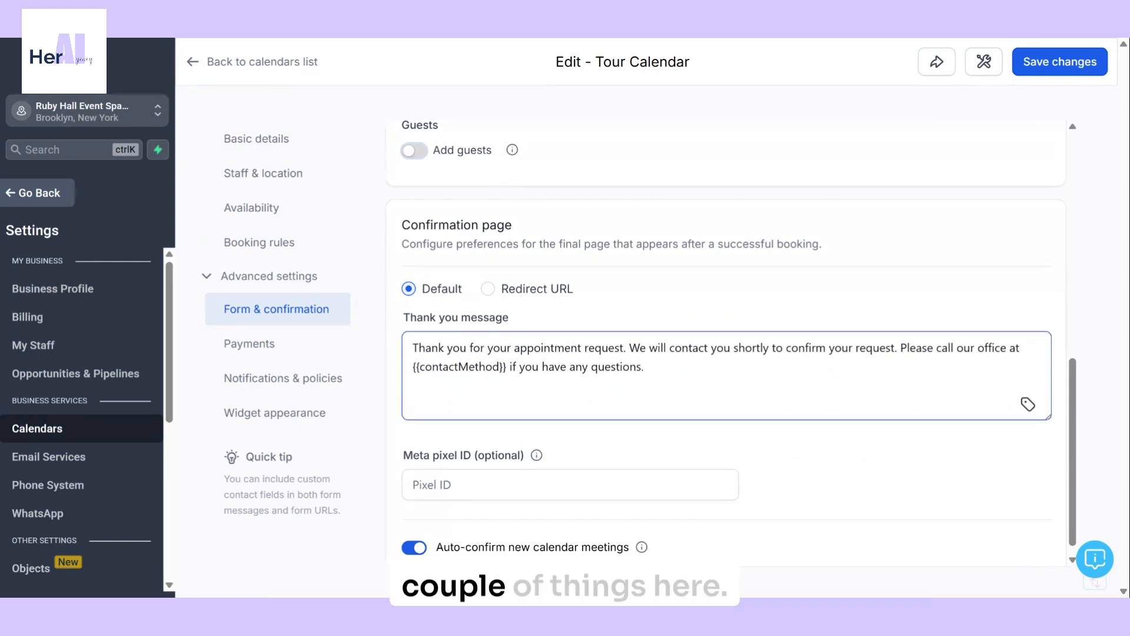
click(648, 377)
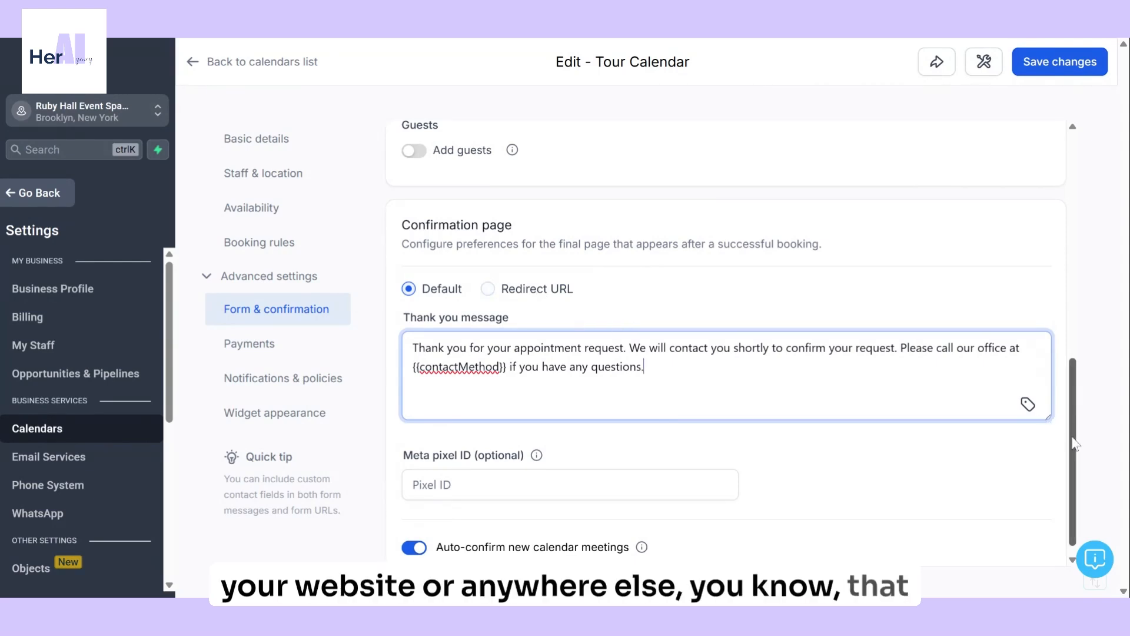
scroll(1071, 470, down, 1)
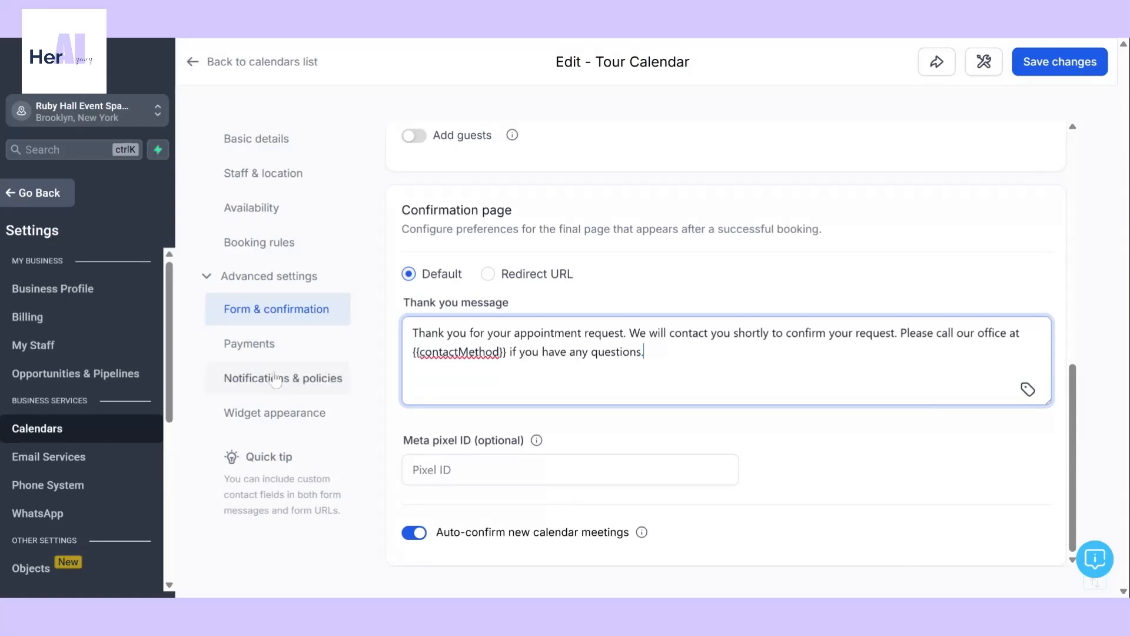
Step: Turn on Accept payments for the Tour Calendar and look through the payment mode, amount, coupon code and description options
click(249, 343)
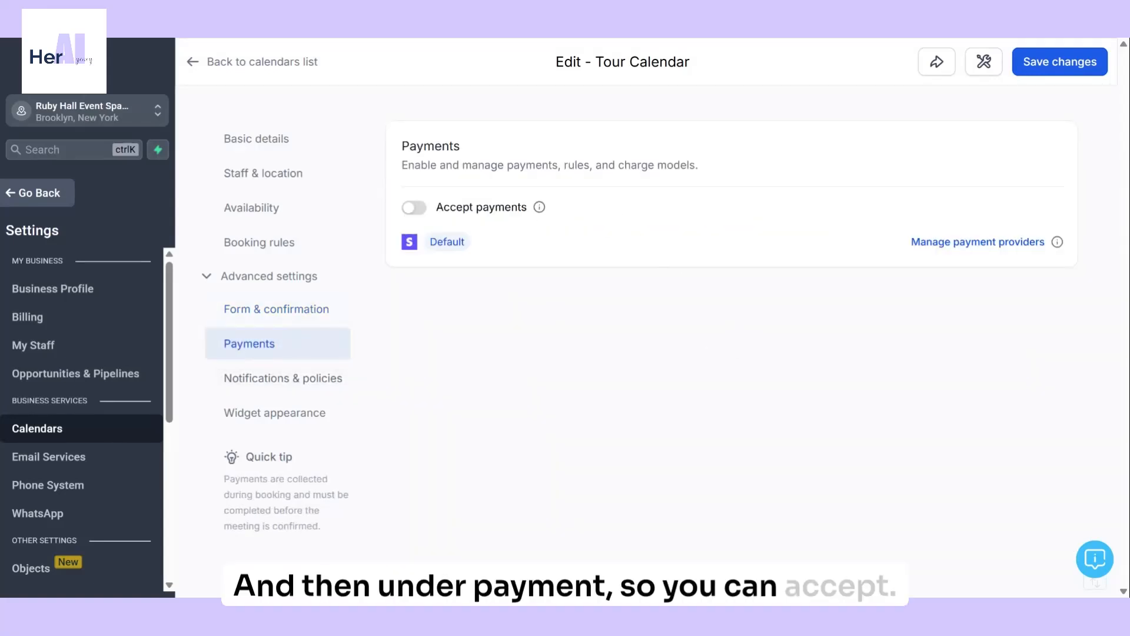
click(415, 208)
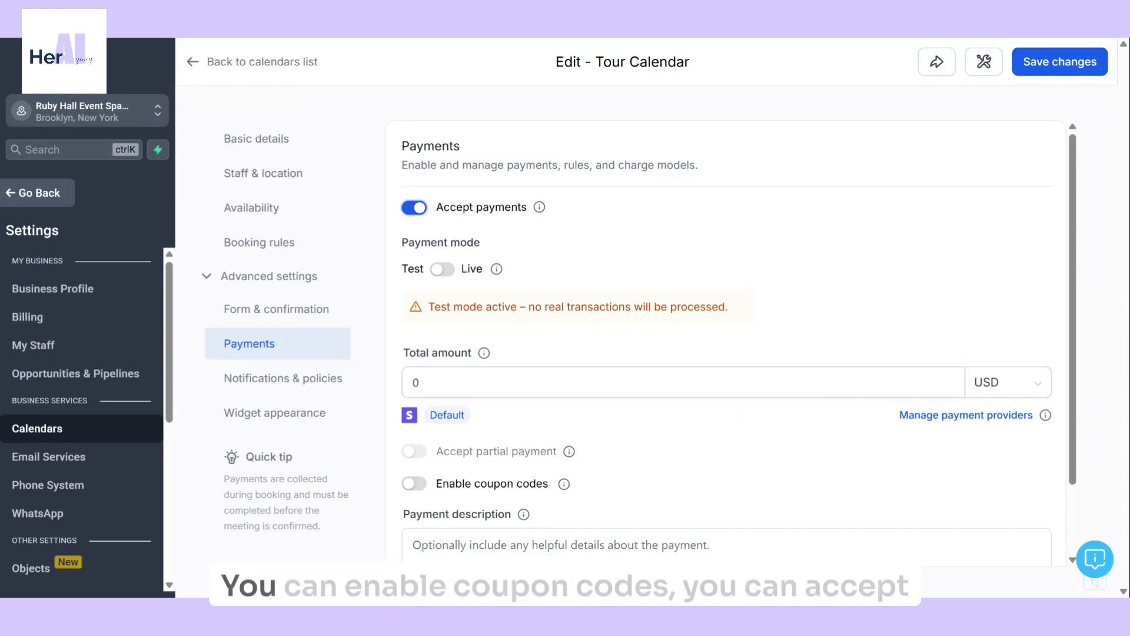
scroll(1073, 284, down, 2)
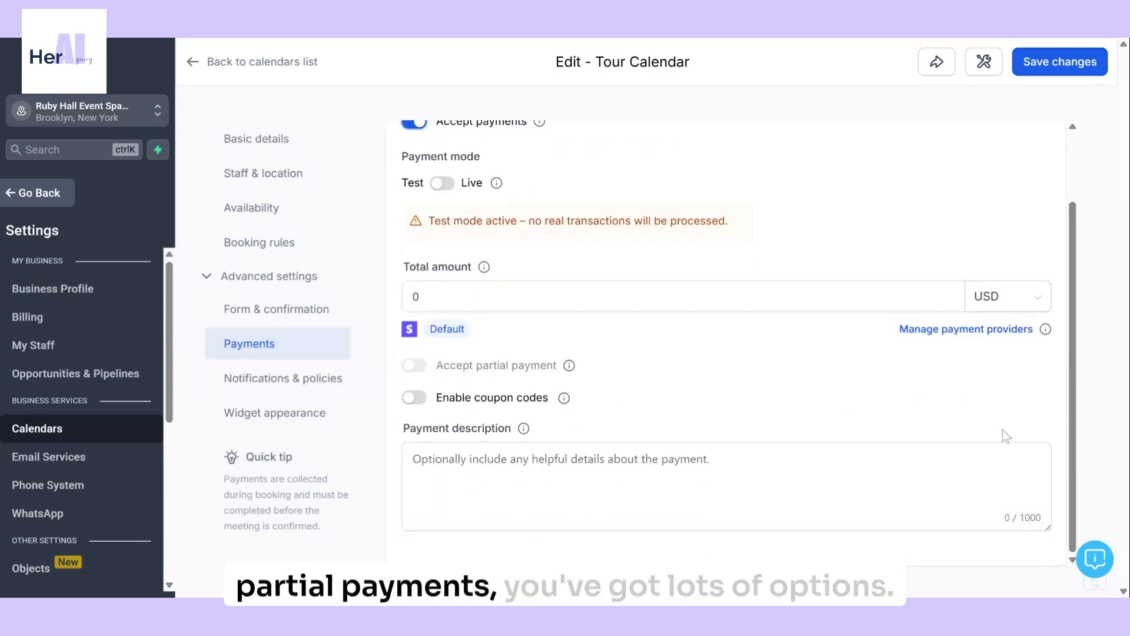
scroll(1076, 408, up, 2)
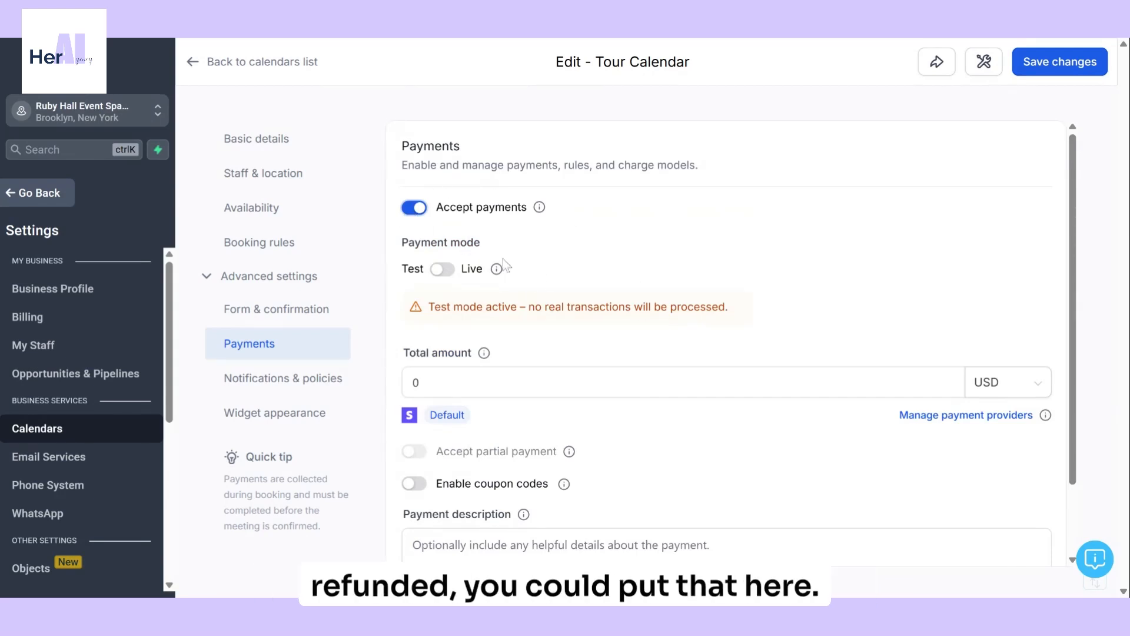
Step: Review the Tour Calendar's booking, cancellation, reschedule, reminder and follow-up notifications and their delivery channels
click(244, 377)
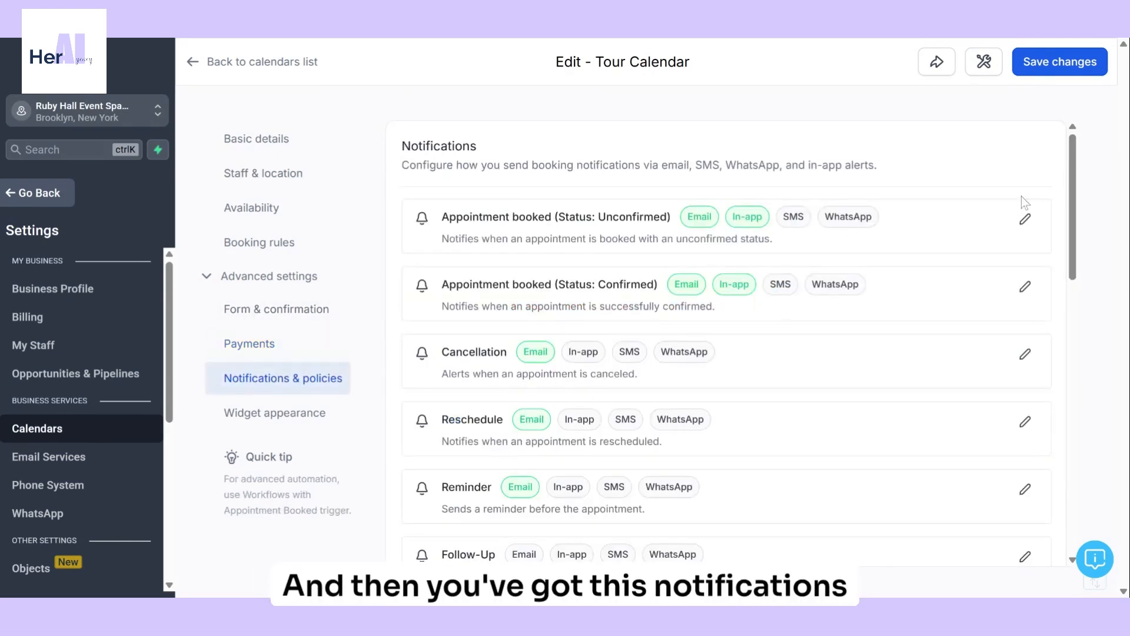
scroll(1065, 200, down, 2)
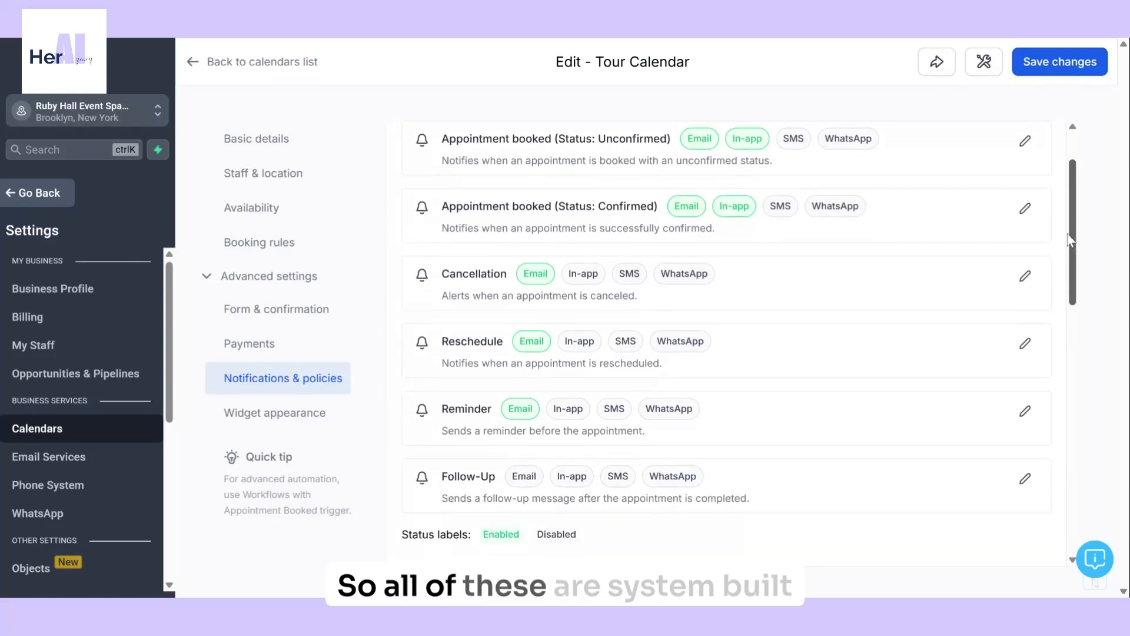
scroll(1069, 177, up, 2)
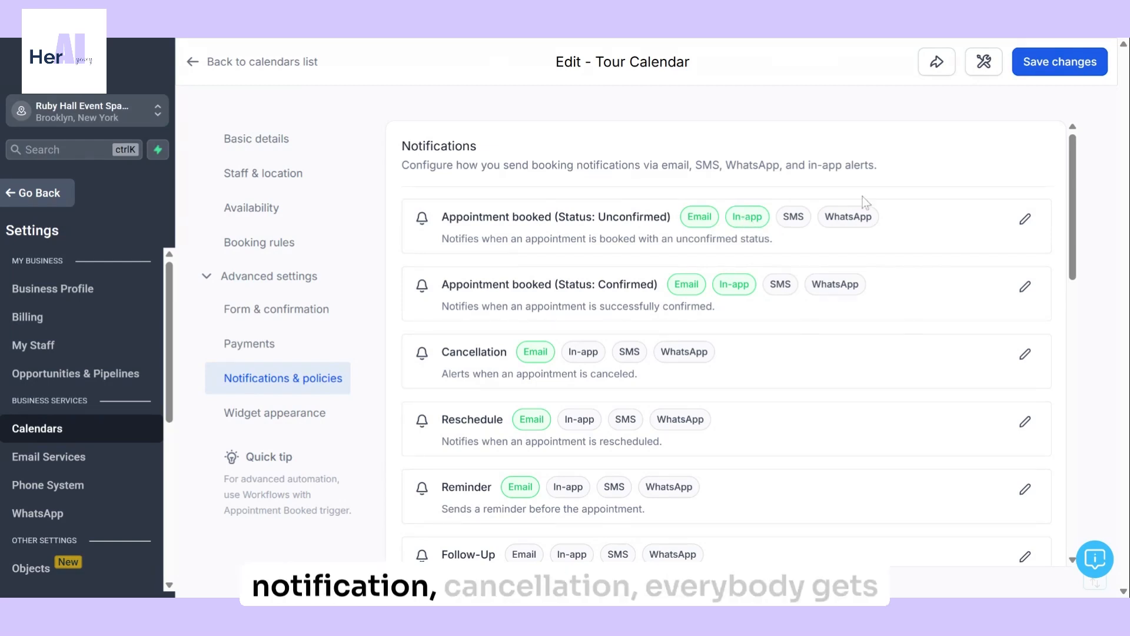
scroll(1077, 172, down, 2)
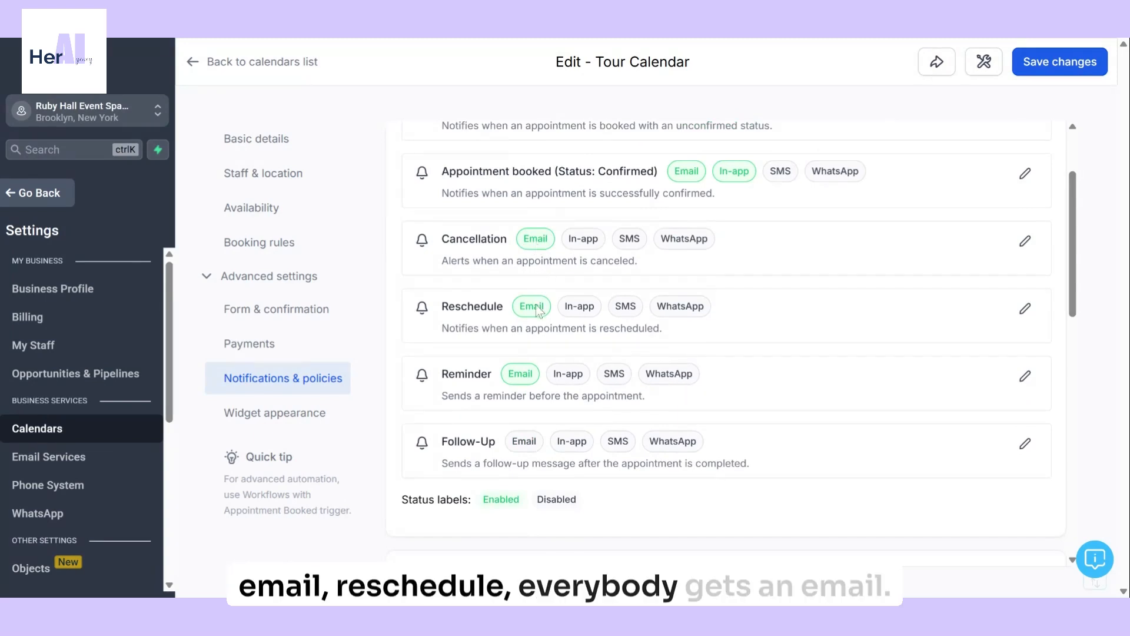
drag(1073, 300, 1072, 191)
scroll(1082, 292, down, 2)
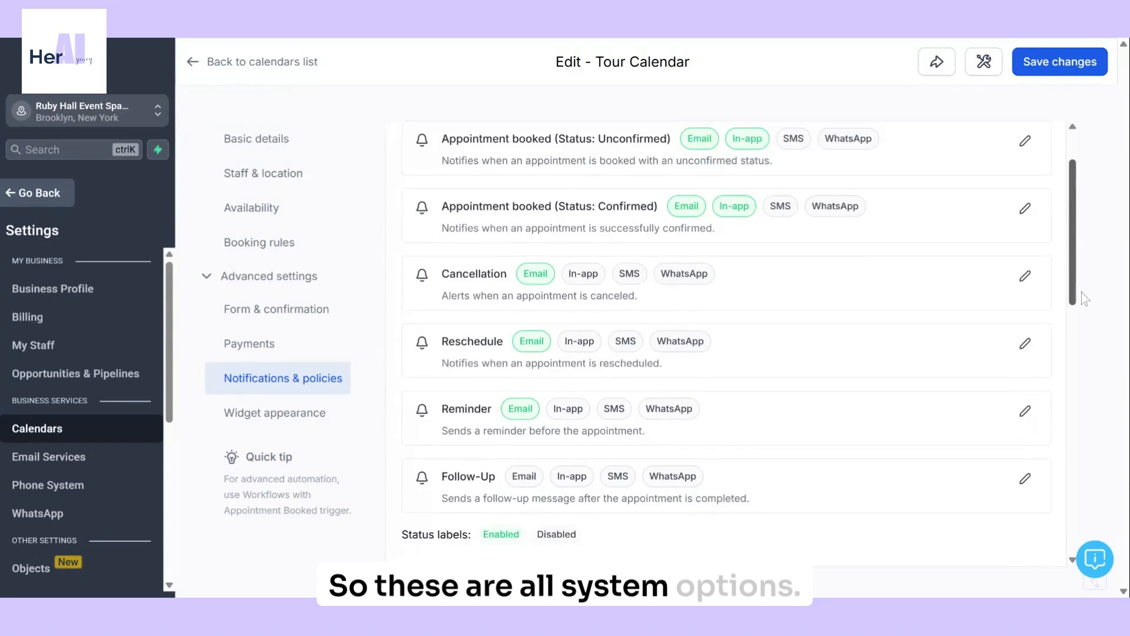
Step: Inspect who receives the cancellation email notification, close its editor and look over the notification list again
click(1025, 264)
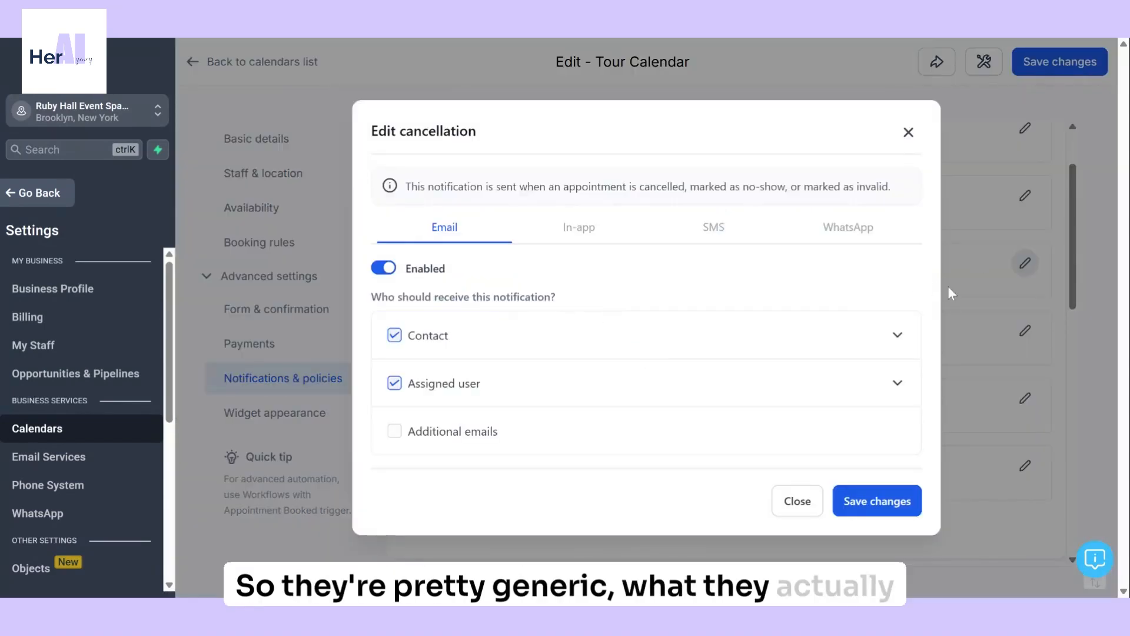
click(797, 510)
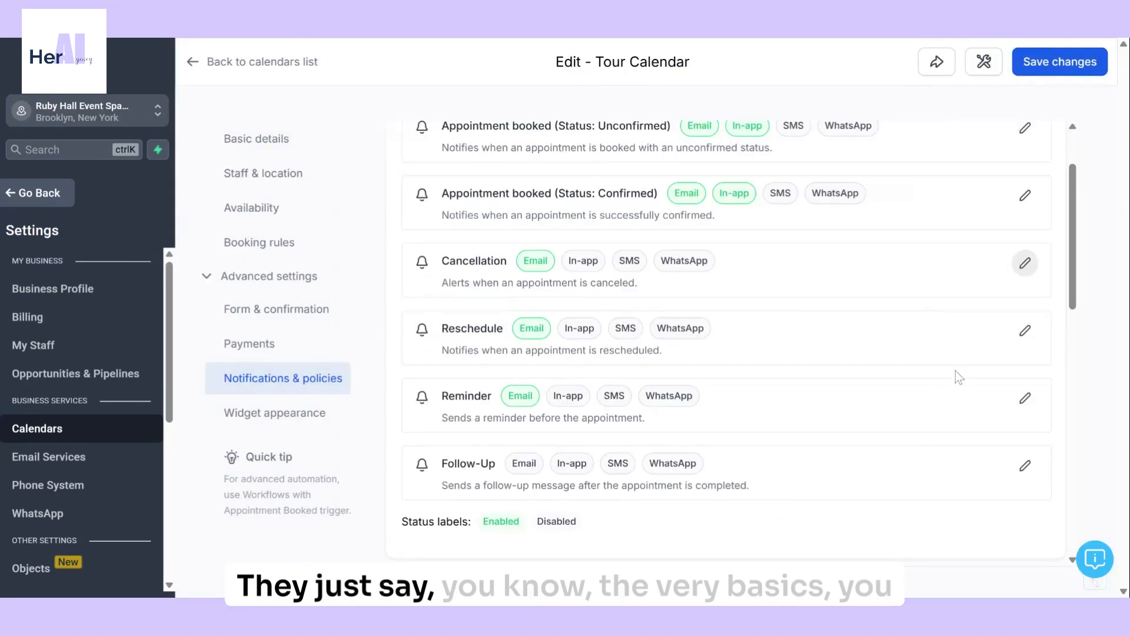
drag(1070, 249, 1075, 272)
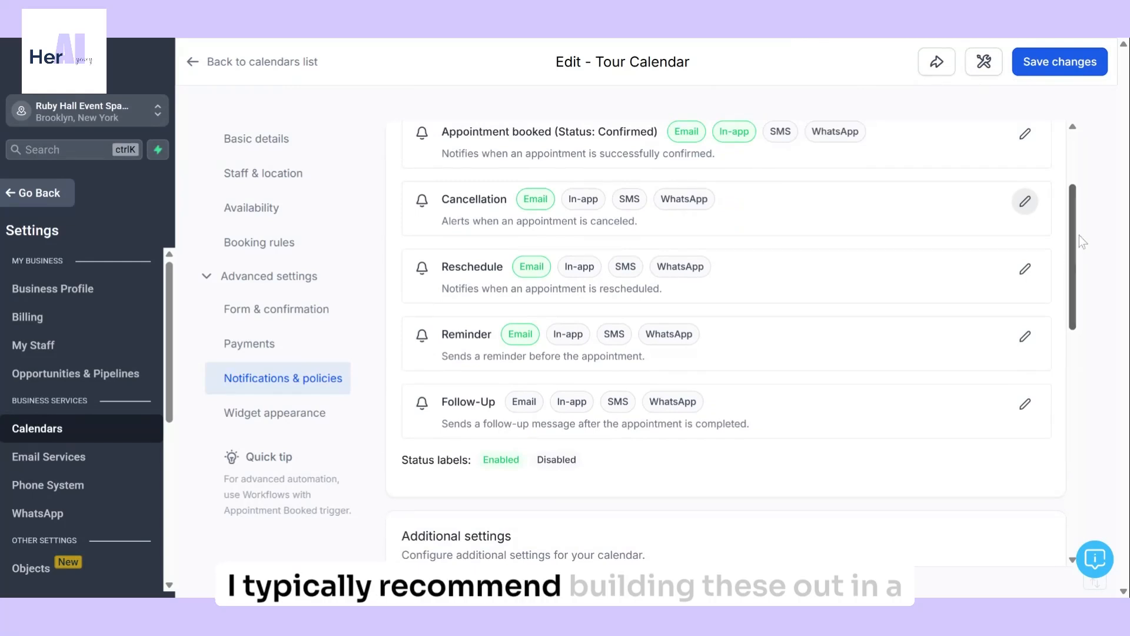
scroll(1077, 224, up, 2)
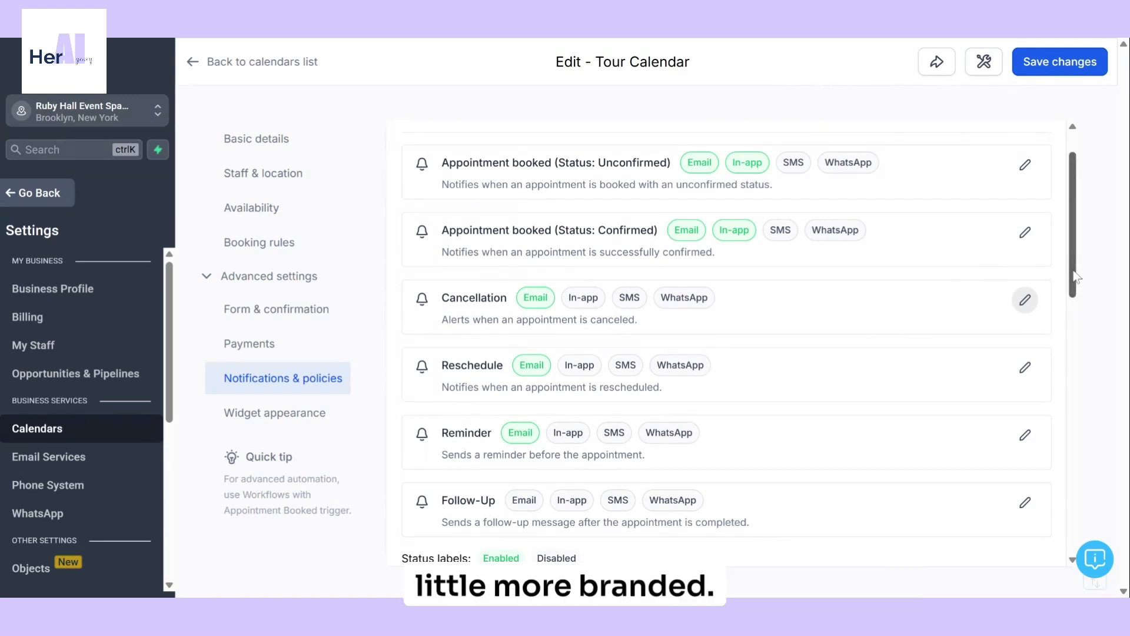
scroll(1076, 276, down, 1)
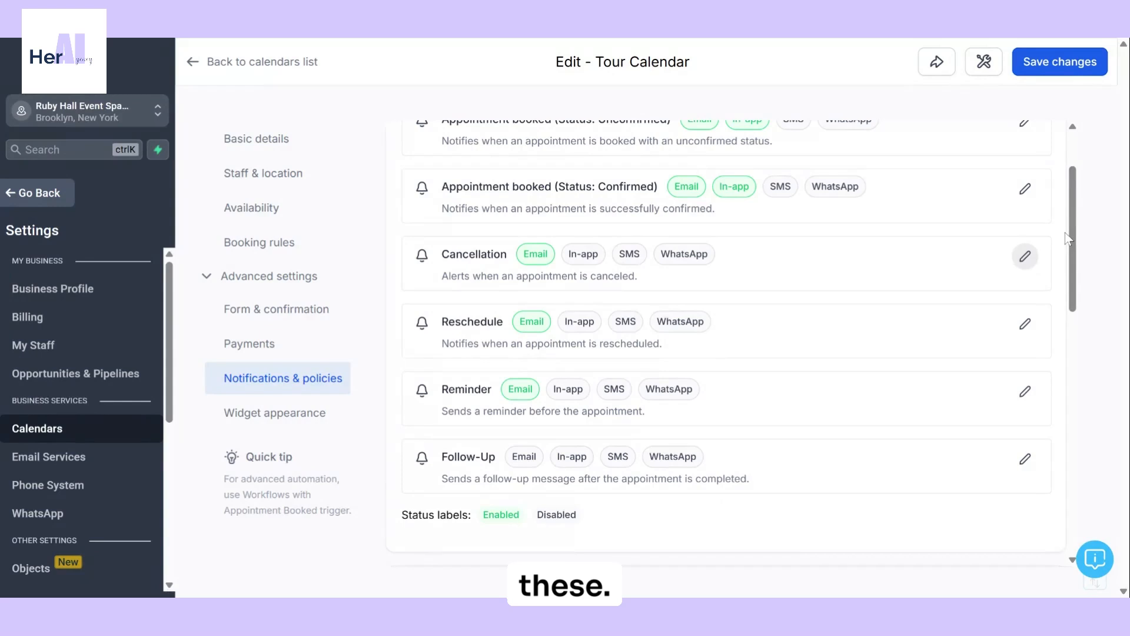
Step: Review the contact assignment settings and the cancellation and reschedule policy, including the link expiry times
drag(1076, 254, 1077, 418)
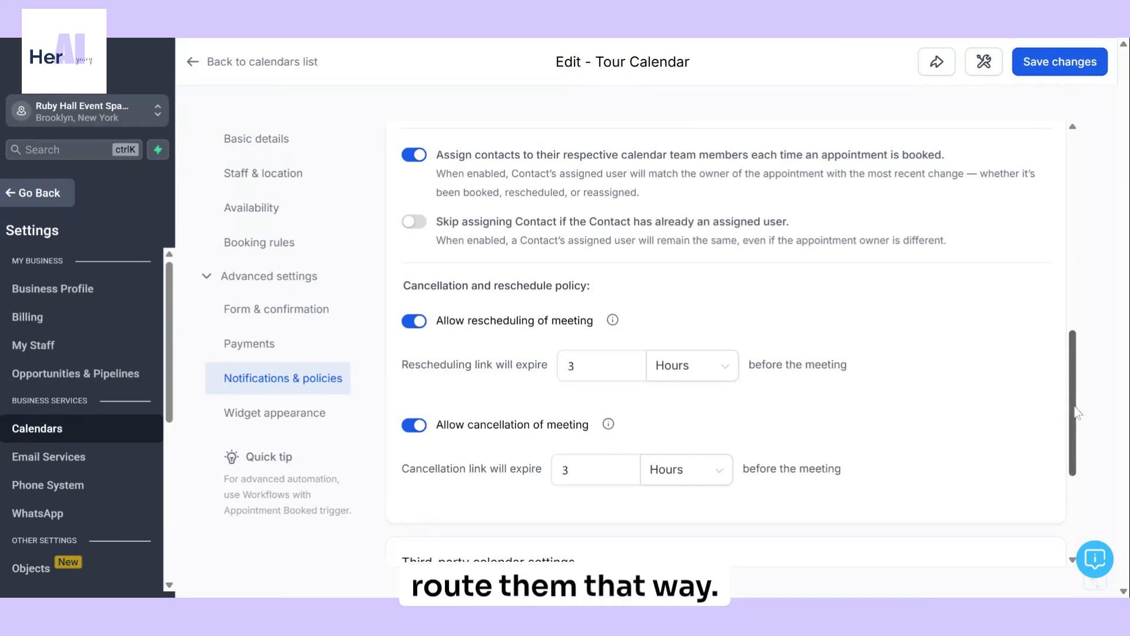
scroll(1077, 412, down, 2)
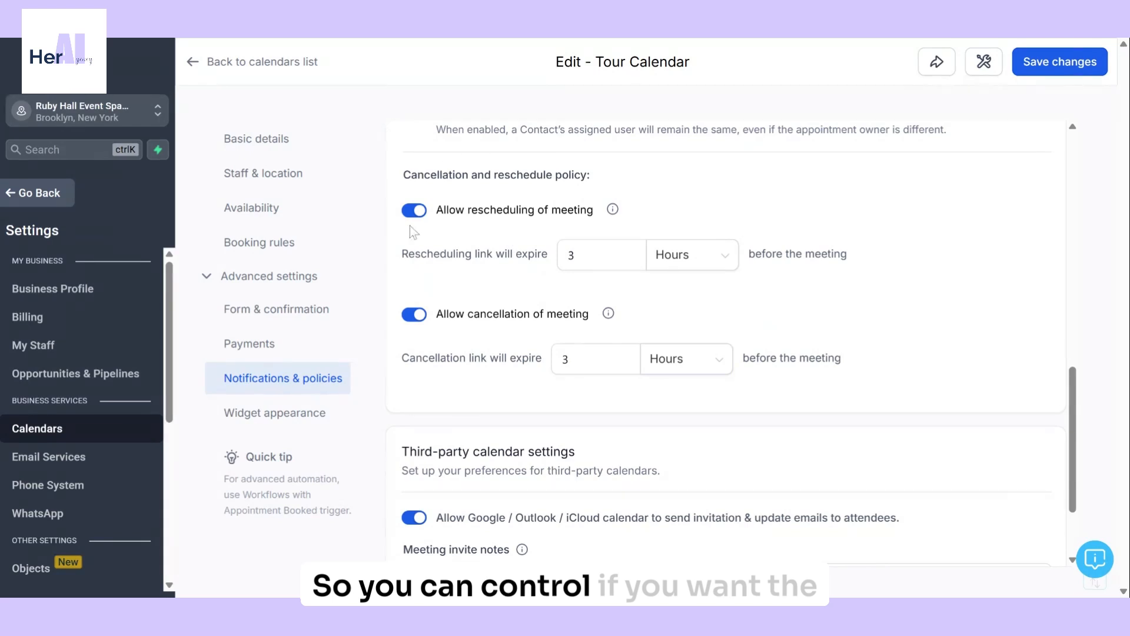
click(588, 255)
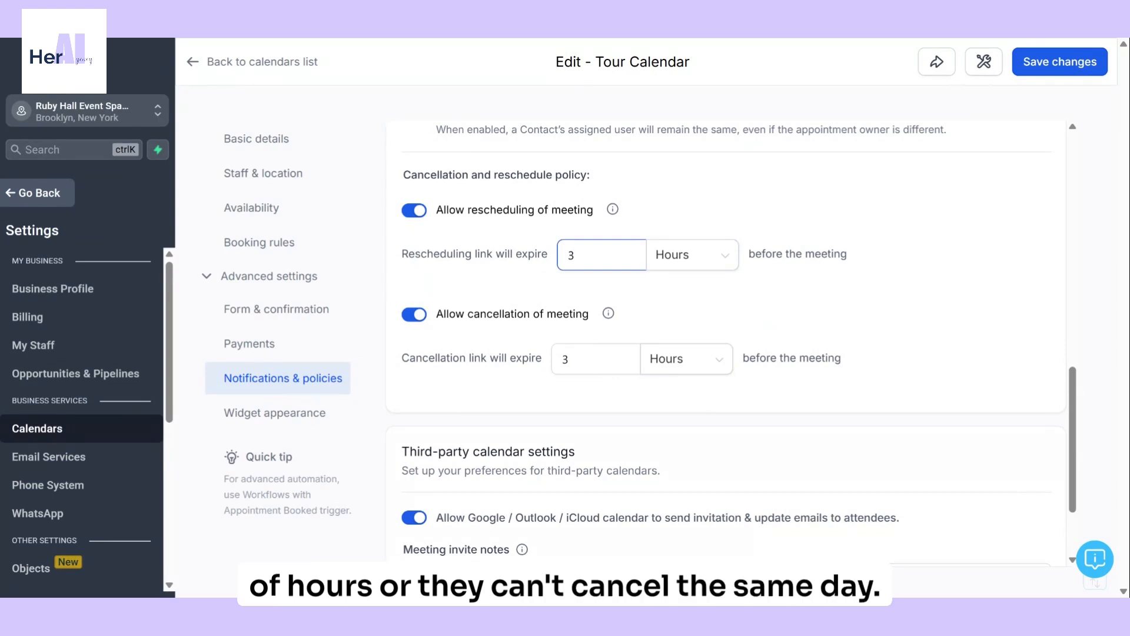
click(583, 402)
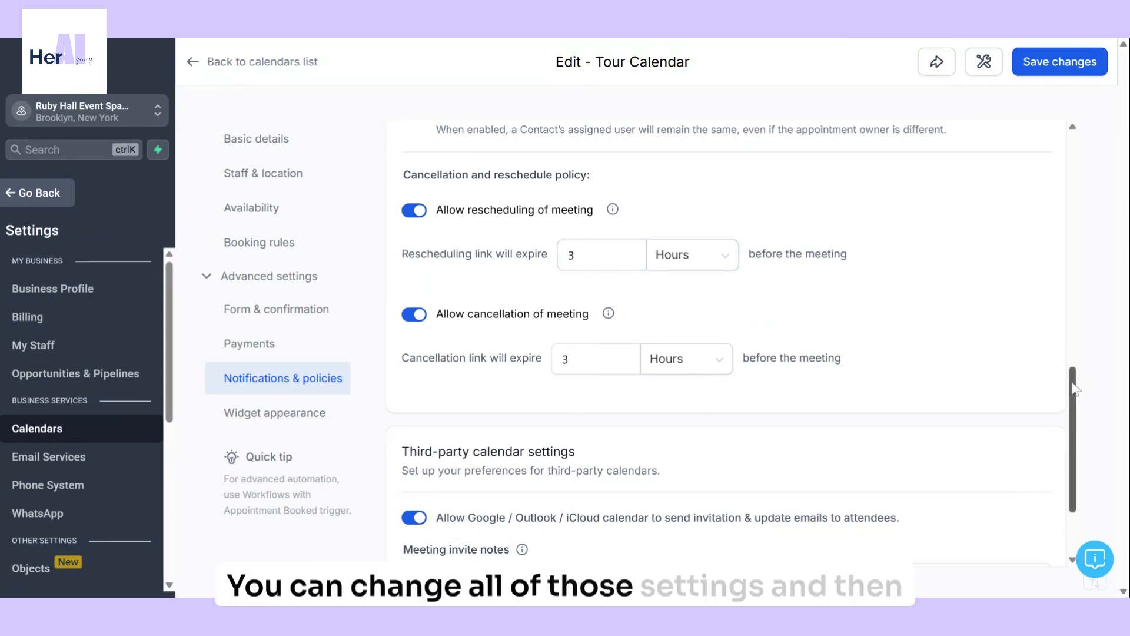
Step: Review the third-party calendar settings and read through the meeting invite notes, placing the cursor at the start of the text
scroll(1080, 462, down, 2)
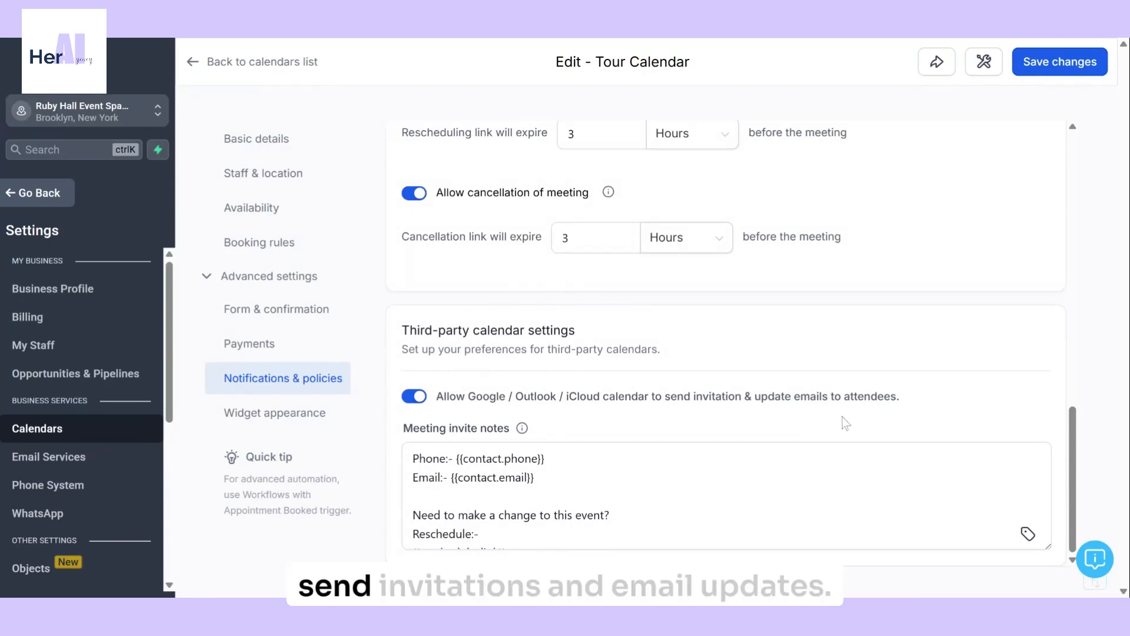
click(1039, 489)
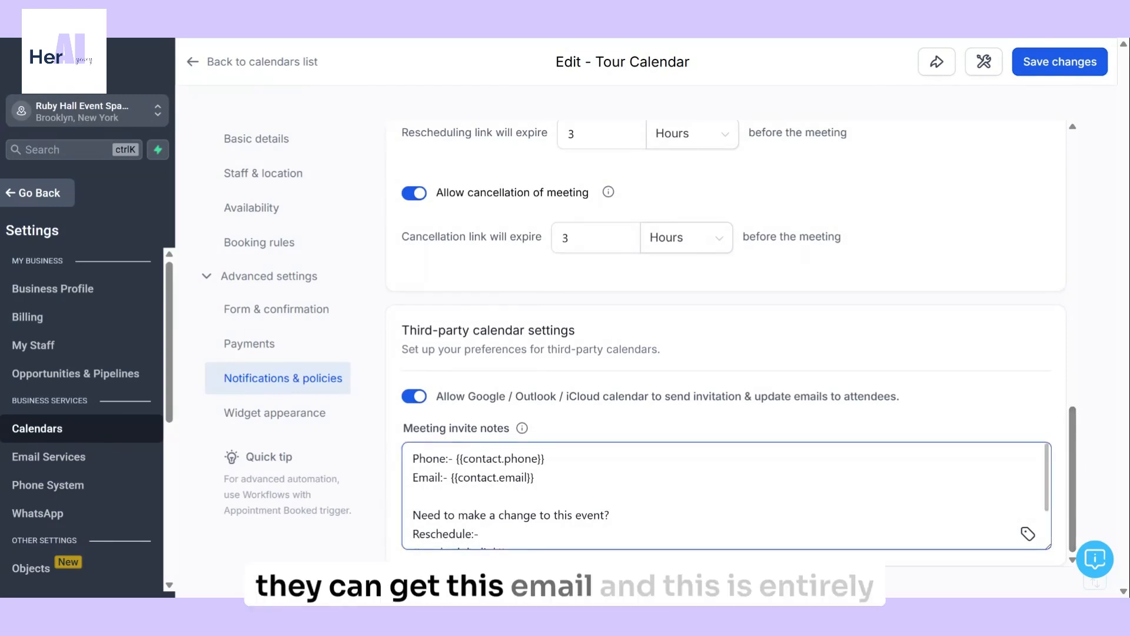
scroll(1049, 494, down, 2)
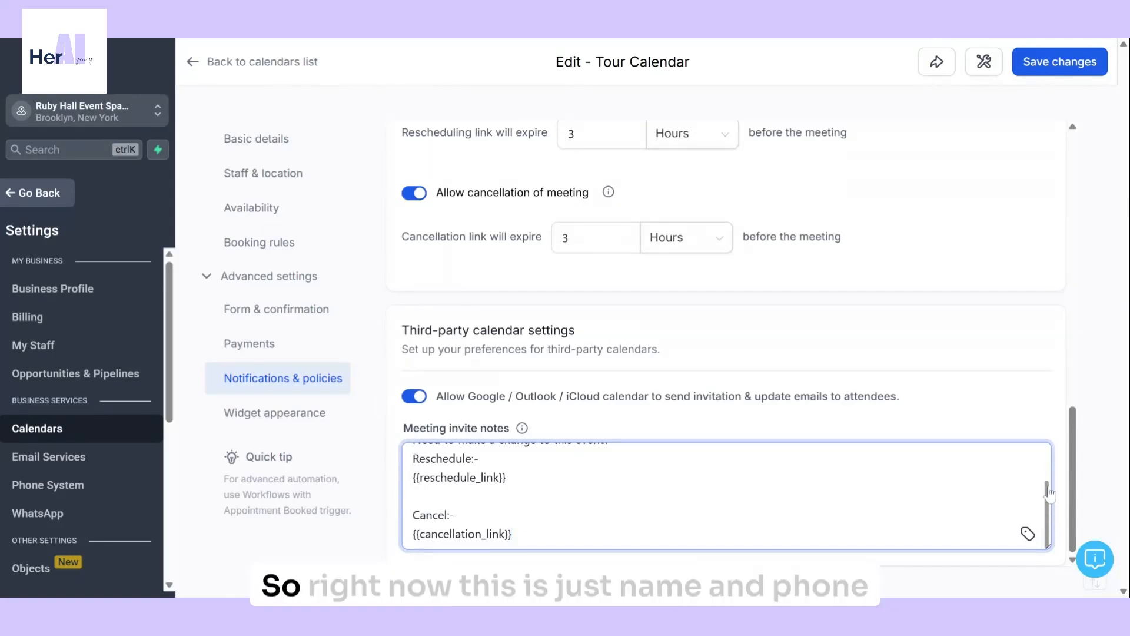
drag(1050, 494, 1043, 425)
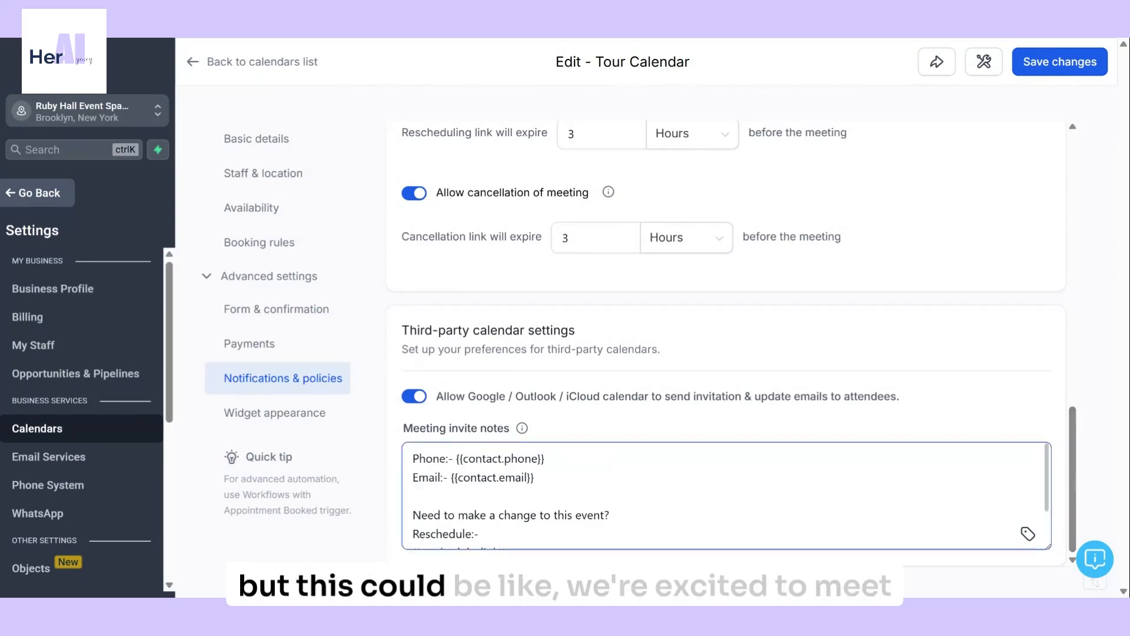
click(413, 459)
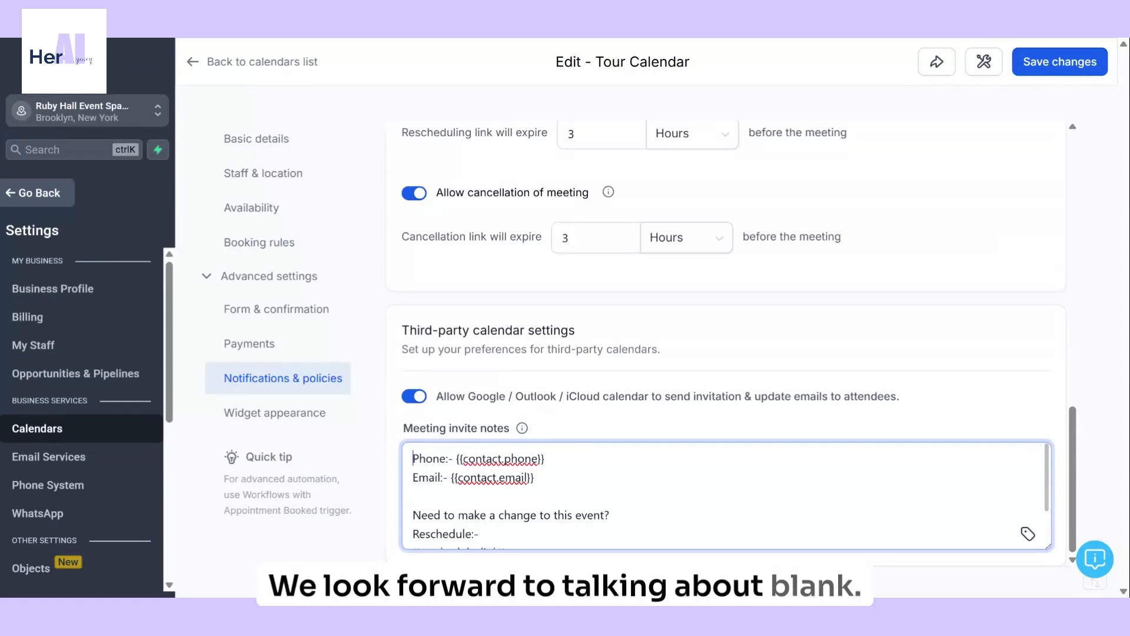
Step: Review the Tour Calendar's widget appearance, including cover image, widget style, colours, button text and custom code, and return to the calendars list
click(313, 424)
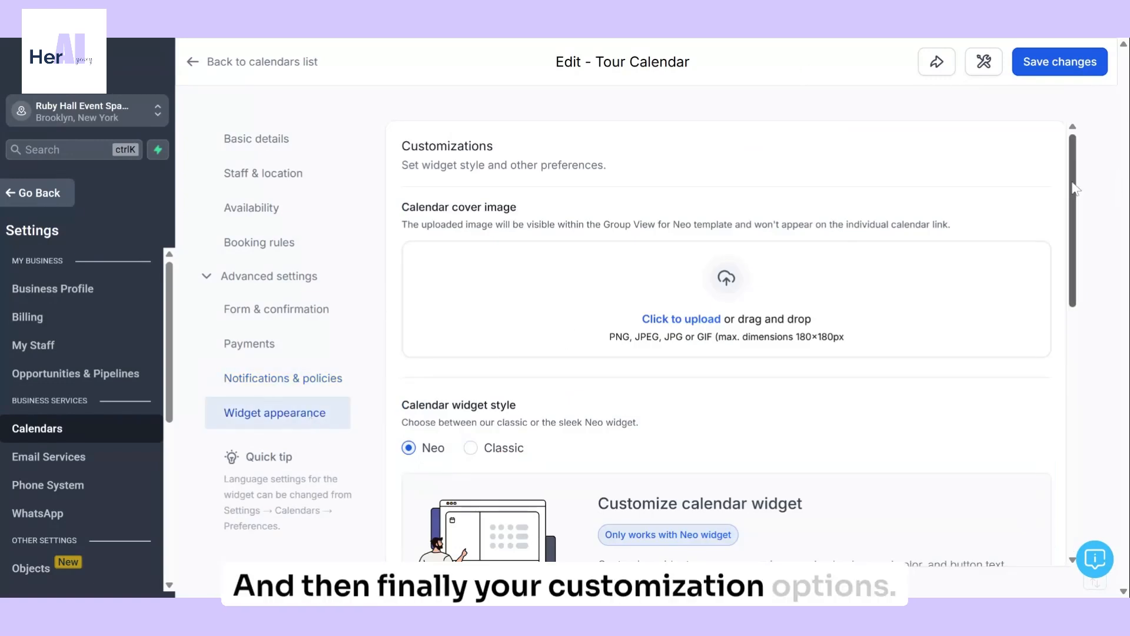
drag(1072, 183, 1074, 180)
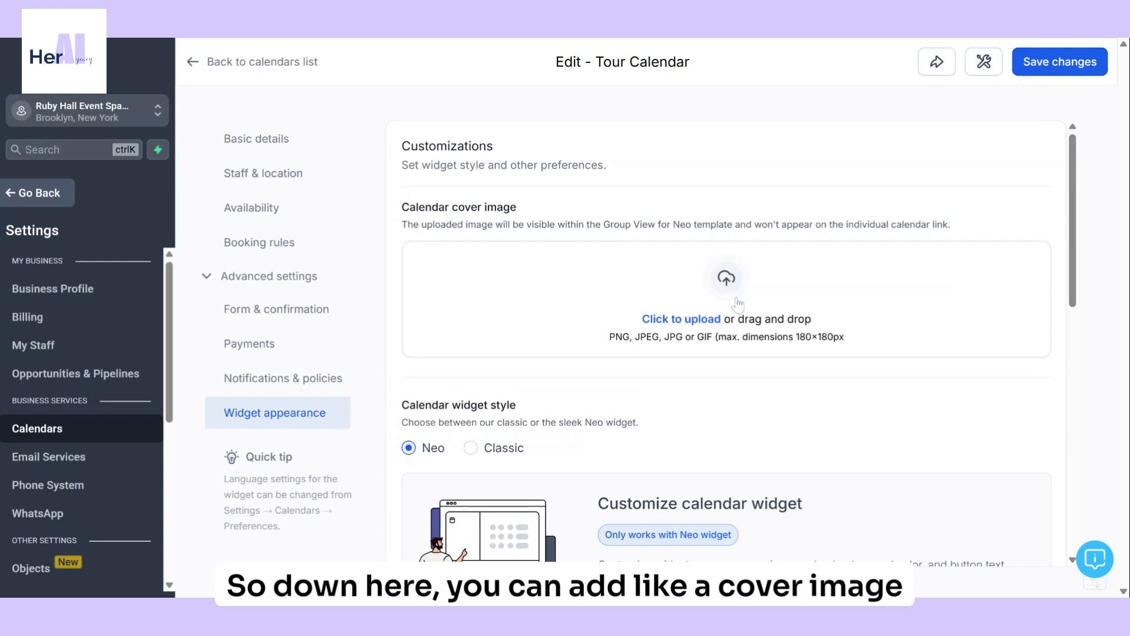
scroll(1089, 323, down, 4)
scroll(1089, 322, down, 2)
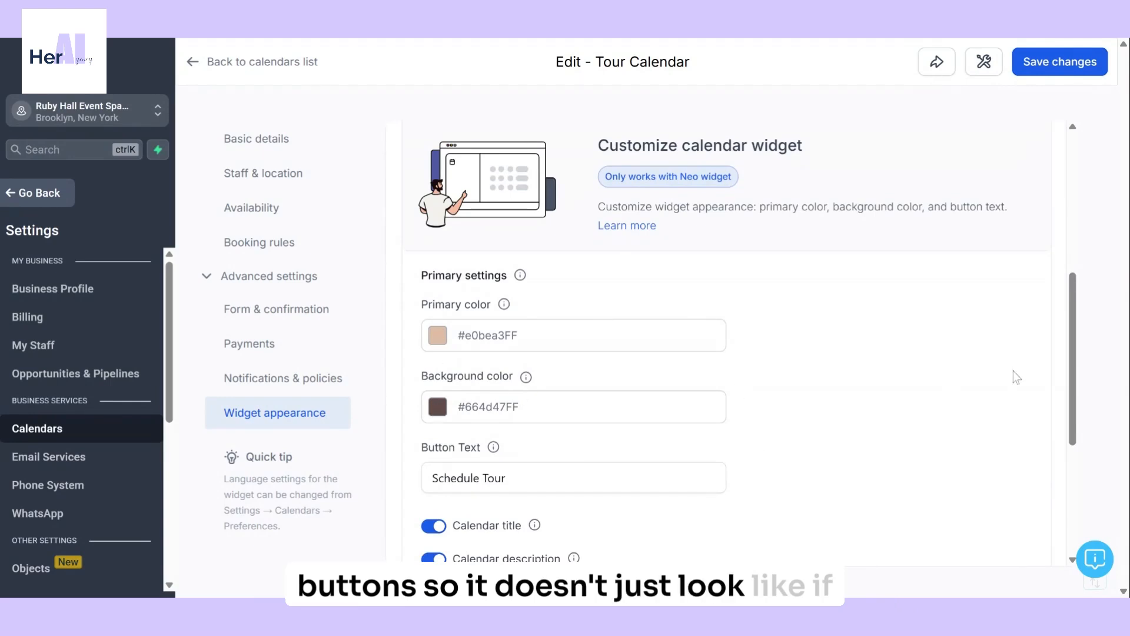
scroll(1062, 432, down, 2)
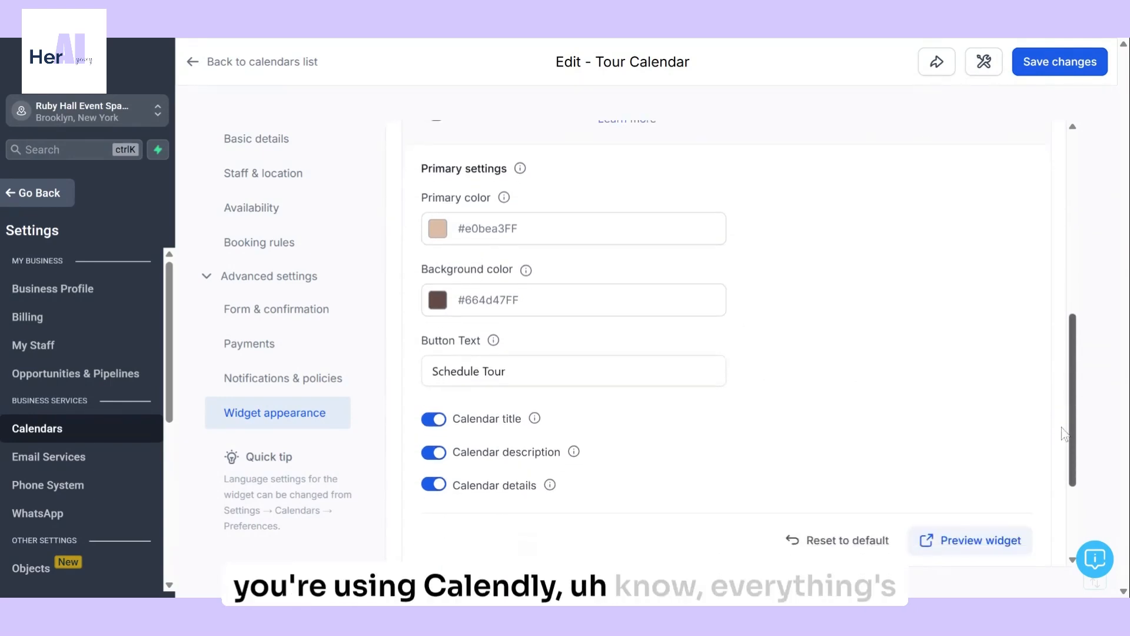
scroll(1064, 436, down, 1)
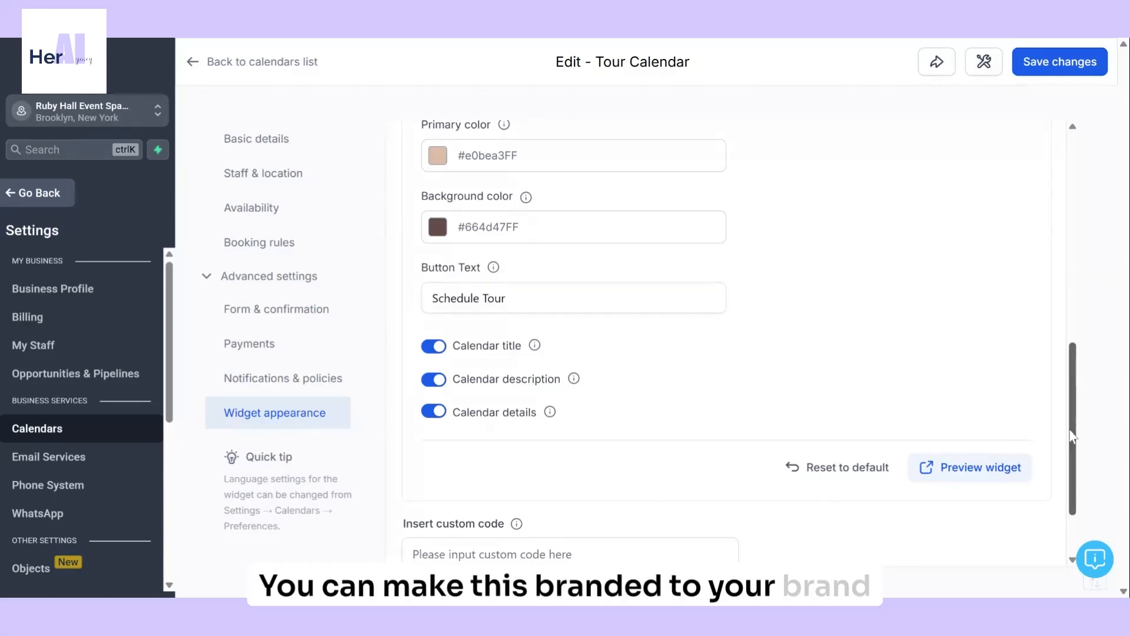
scroll(1071, 459, down, 1)
scroll(1071, 463, down, 1)
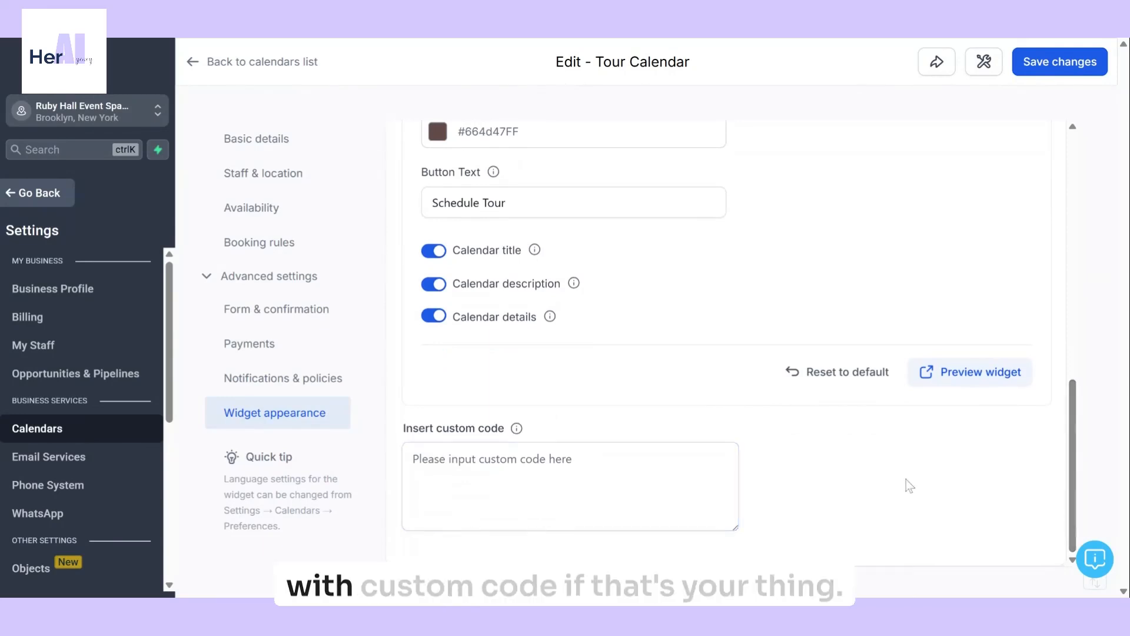
drag(1073, 507, 1089, 195)
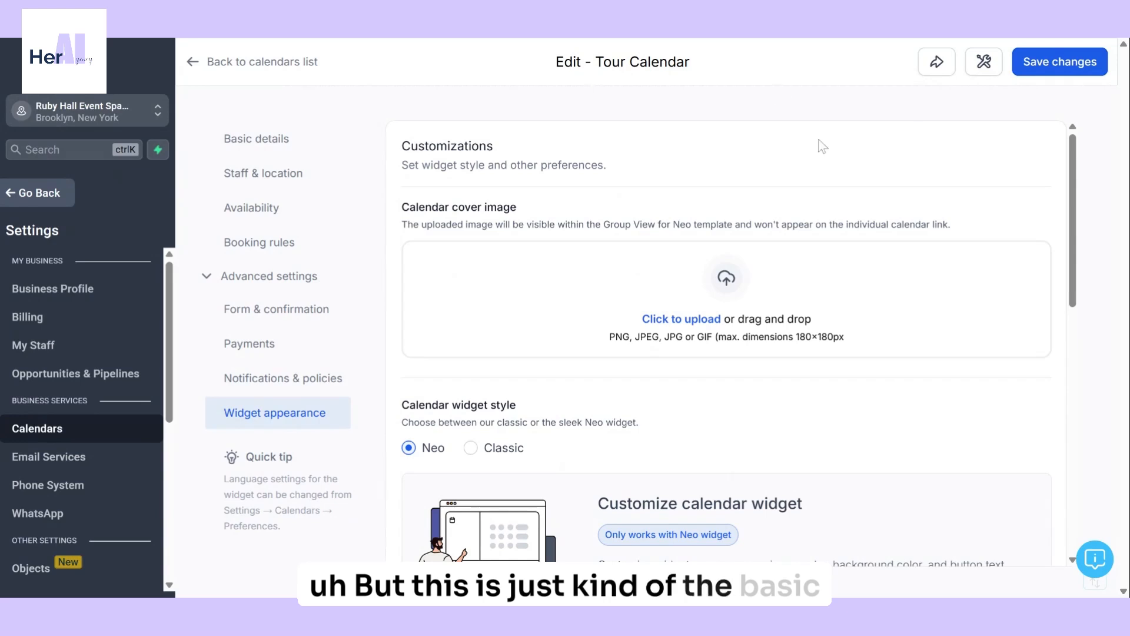
click(193, 65)
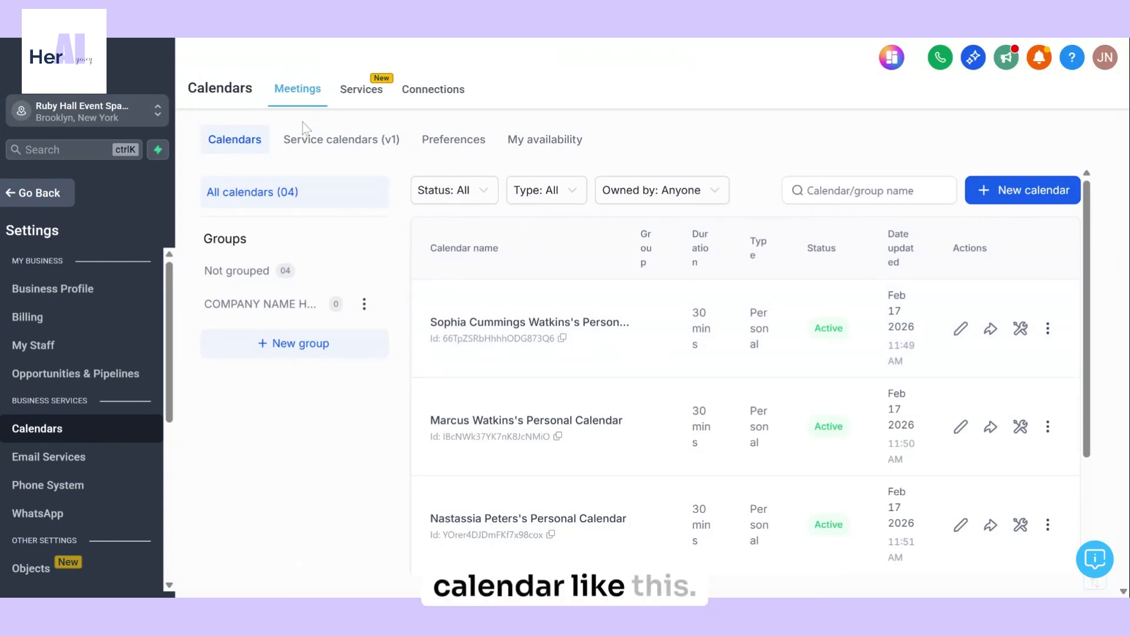
Step: Look through the services setup, viewing the service list, staff, resources, add-ons and locations in turn
click(372, 97)
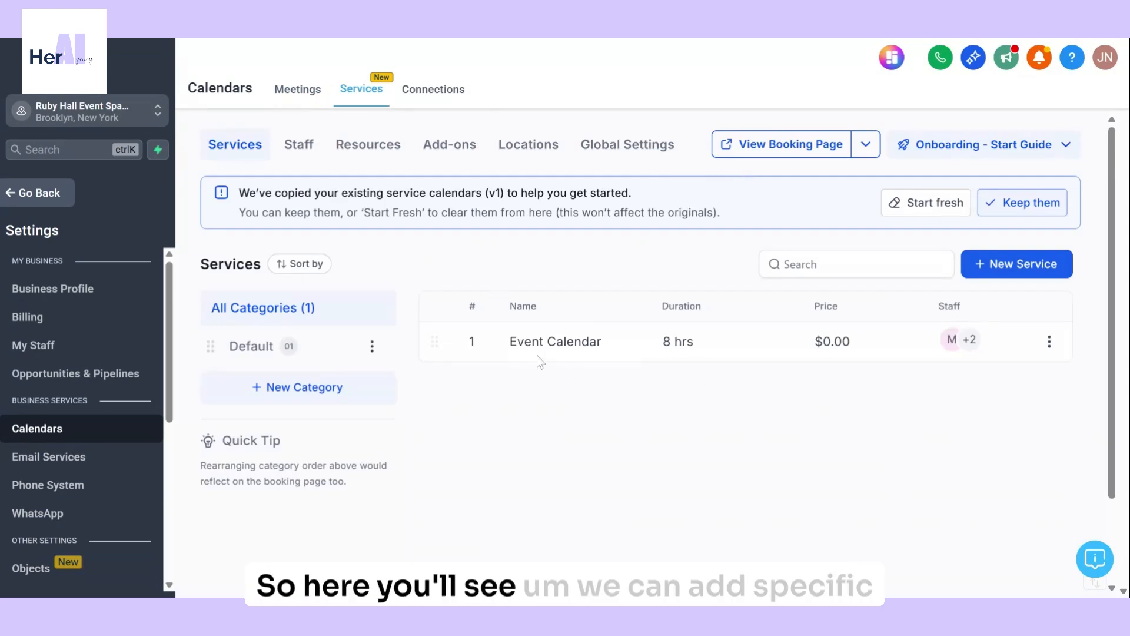
click(303, 145)
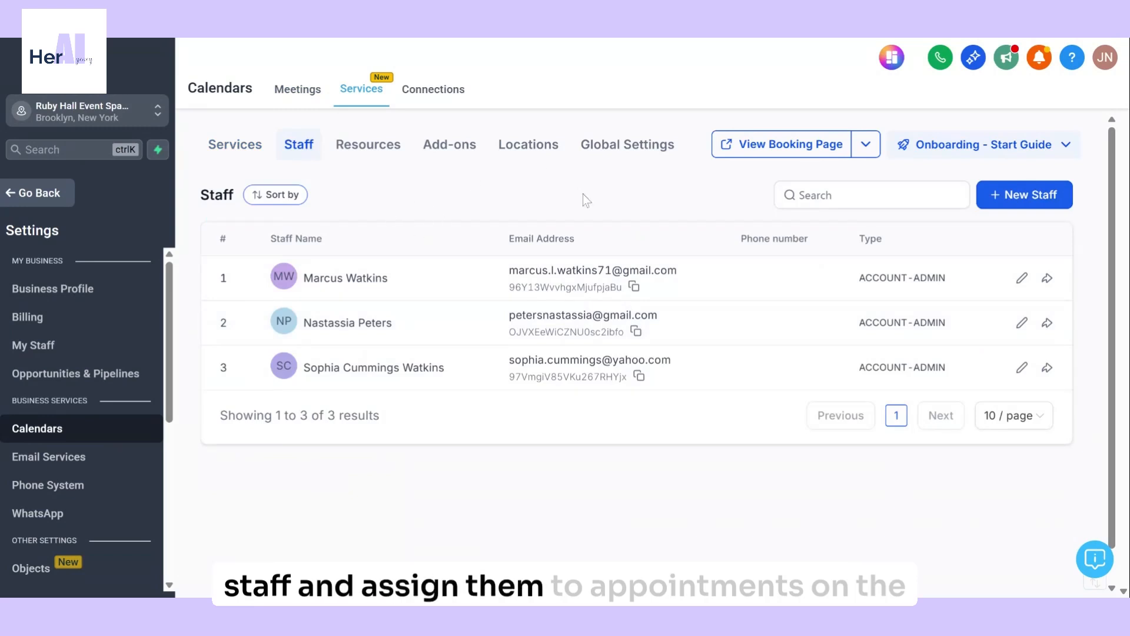
click(376, 160)
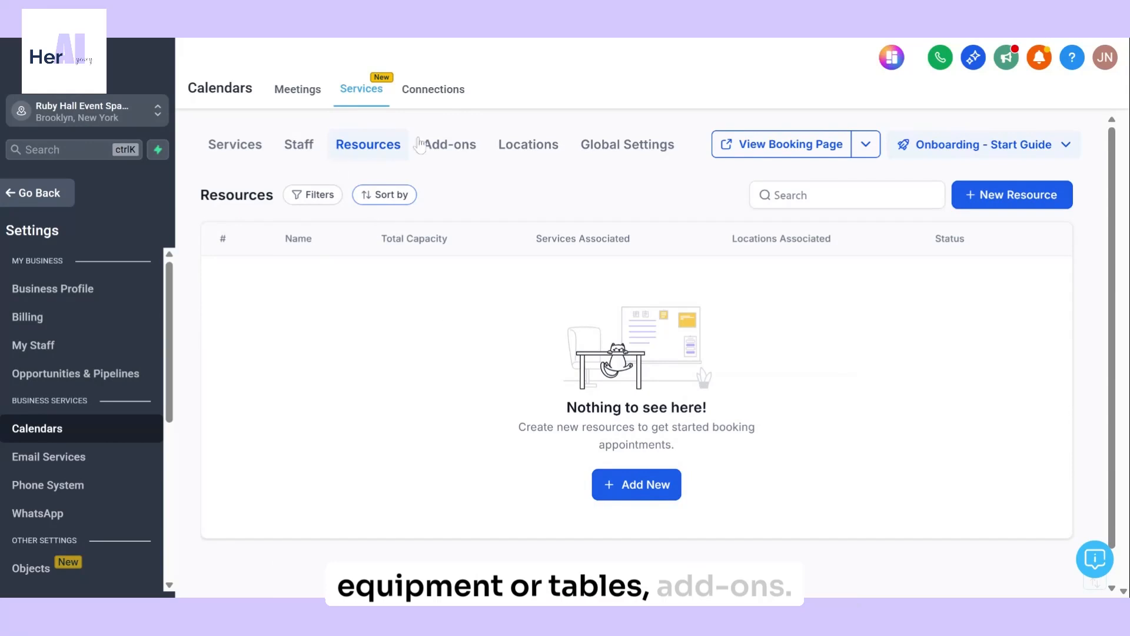
click(445, 151)
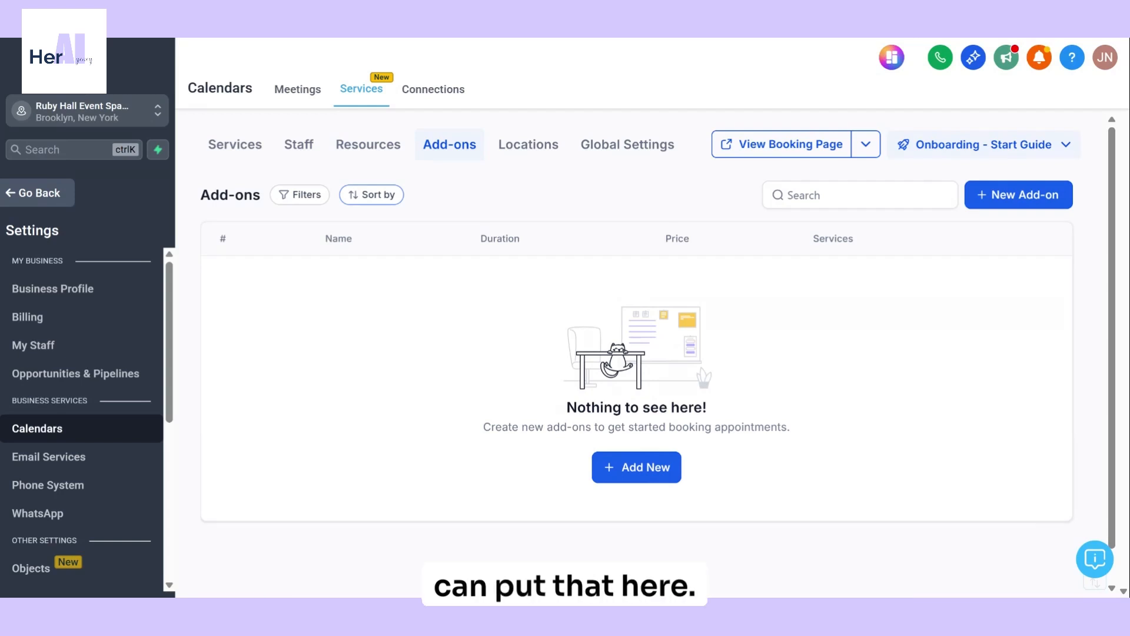
click(528, 155)
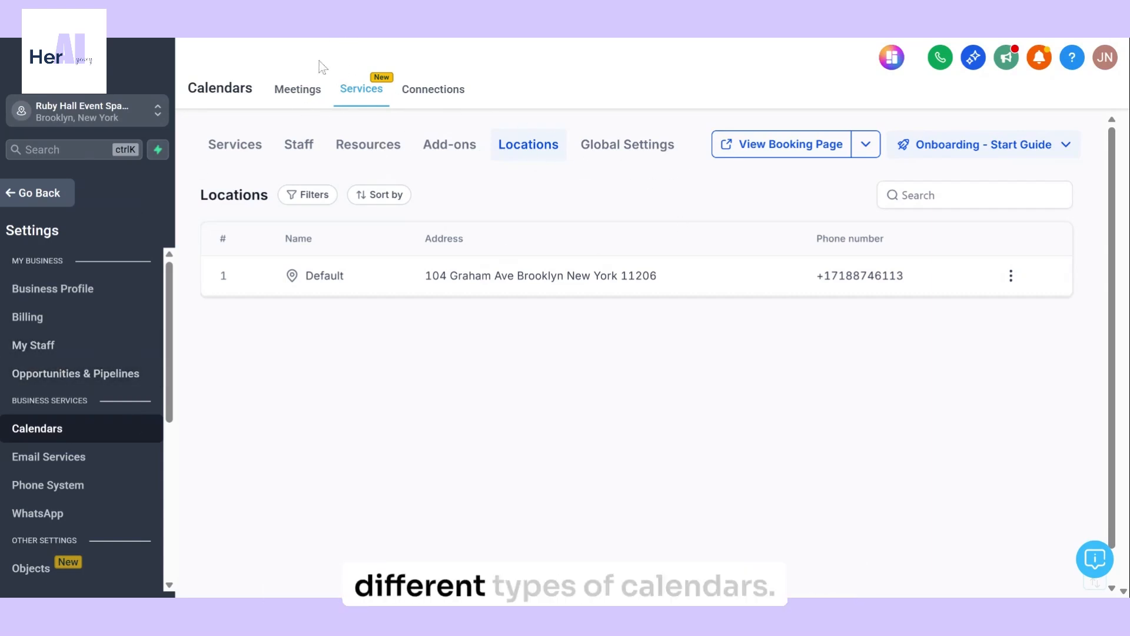
Step: Review the calendar types offered for a new meeting calendar, including the additional types, close the chooser and look over the calendar list
click(302, 91)
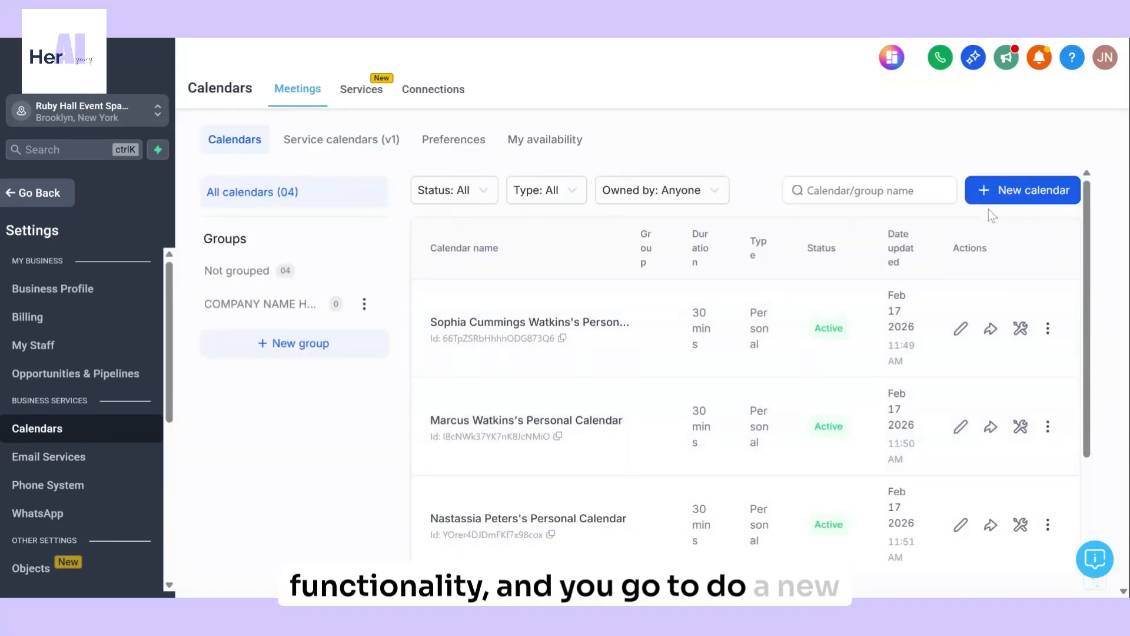
click(991, 203)
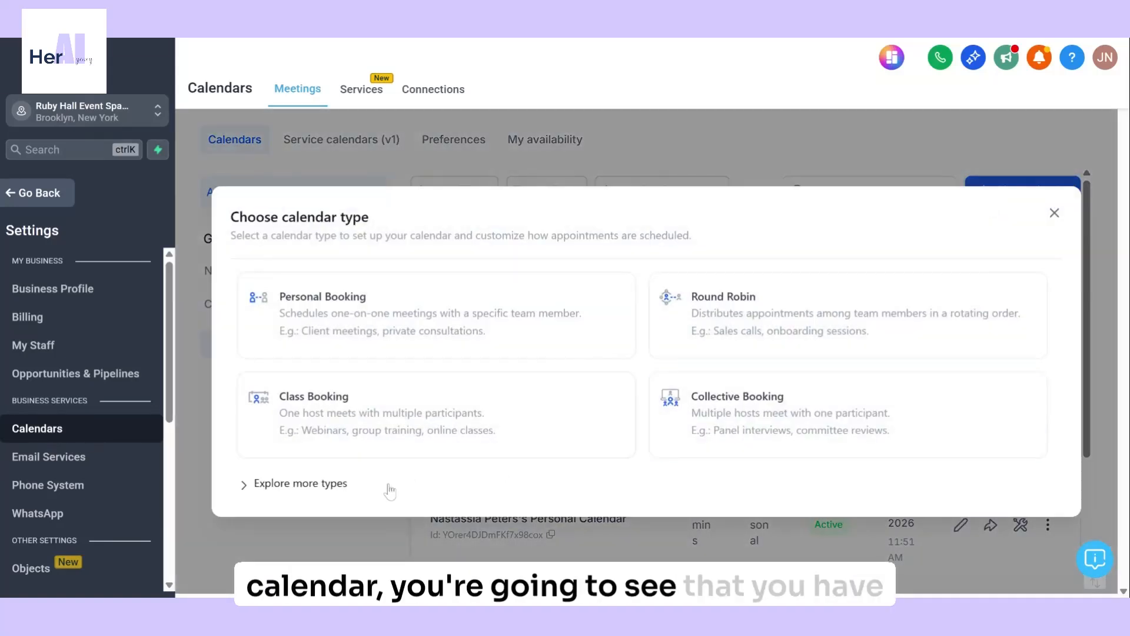
click(343, 493)
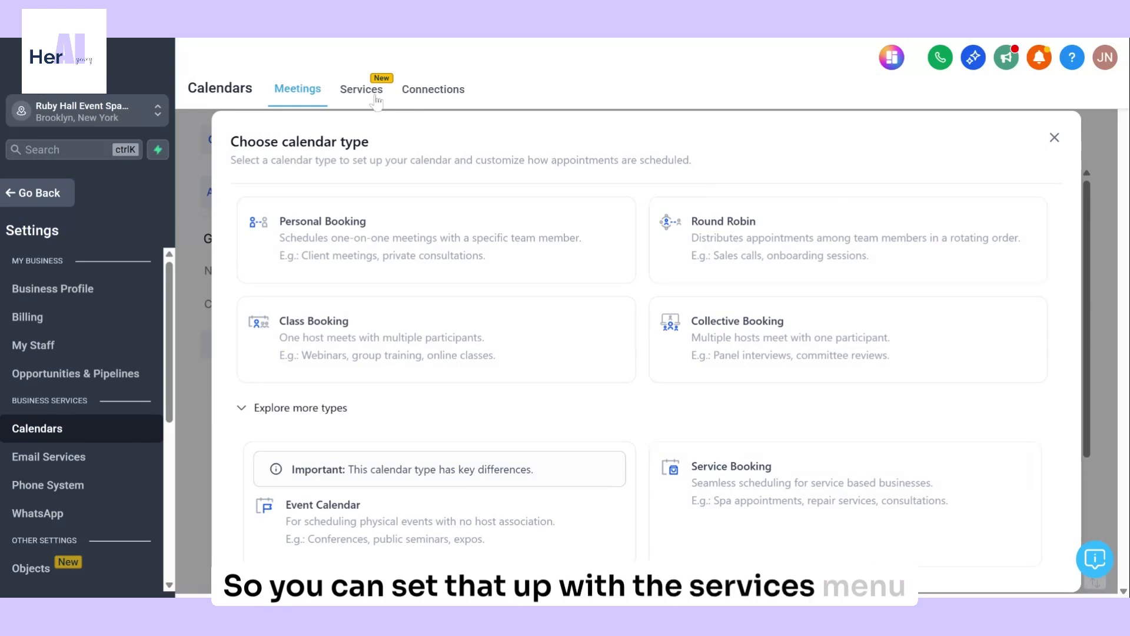
click(1054, 139)
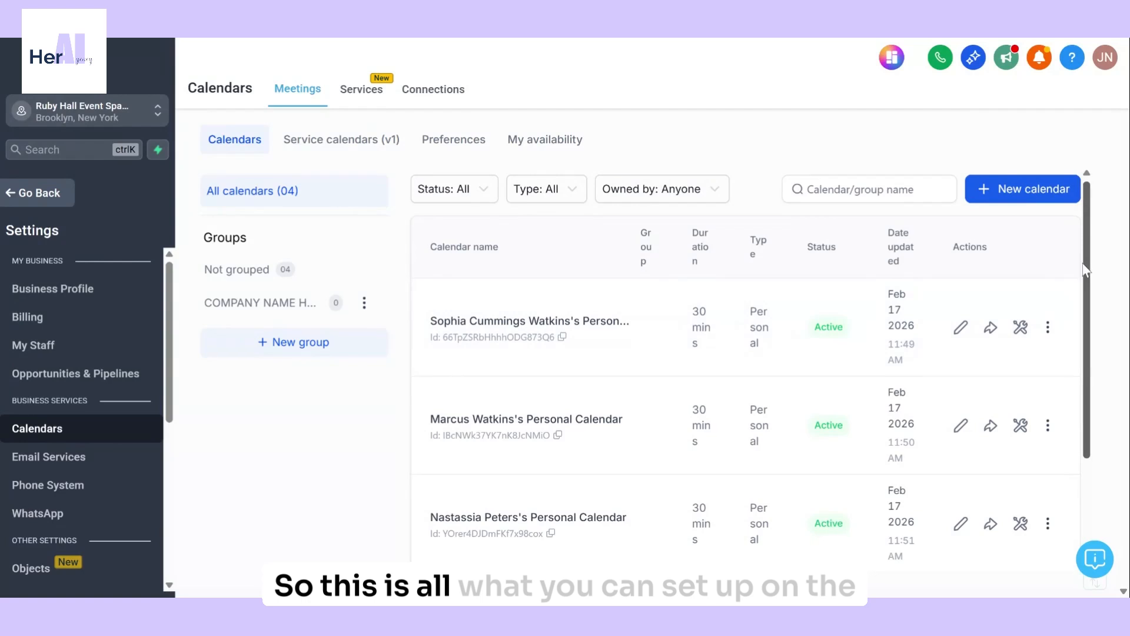
scroll(1073, 471, down, 3)
scroll(1073, 474, up, 3)
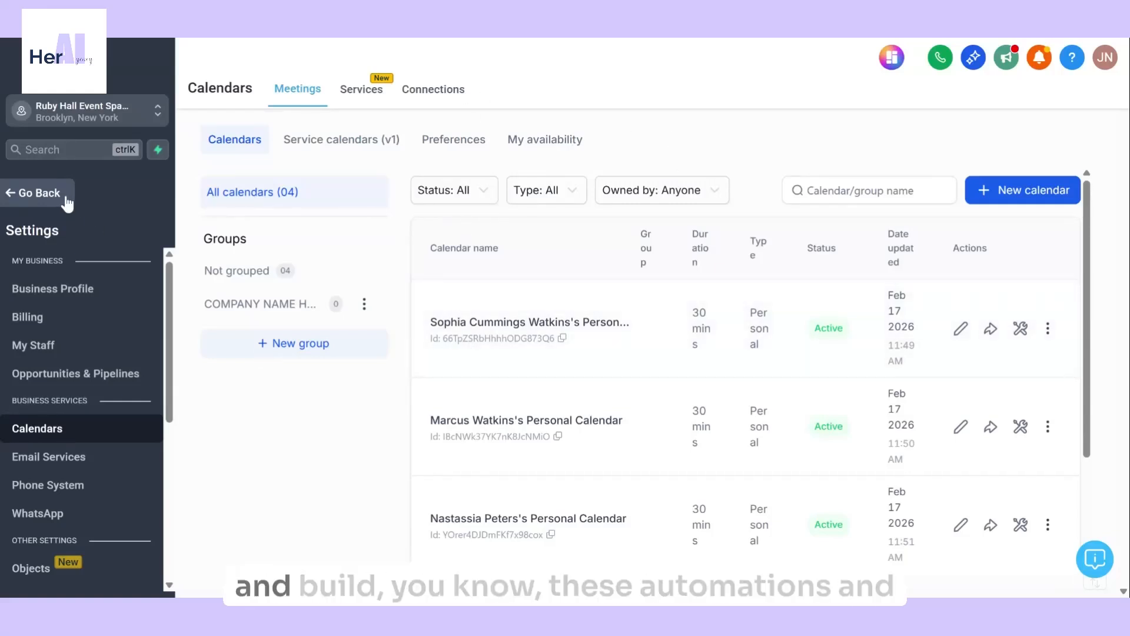
Step: Leave the settings and open the "1. Tour Confirmation" automation from the Workflow 2: Tour Booking folder within 2. Event Venue Workflows
click(35, 191)
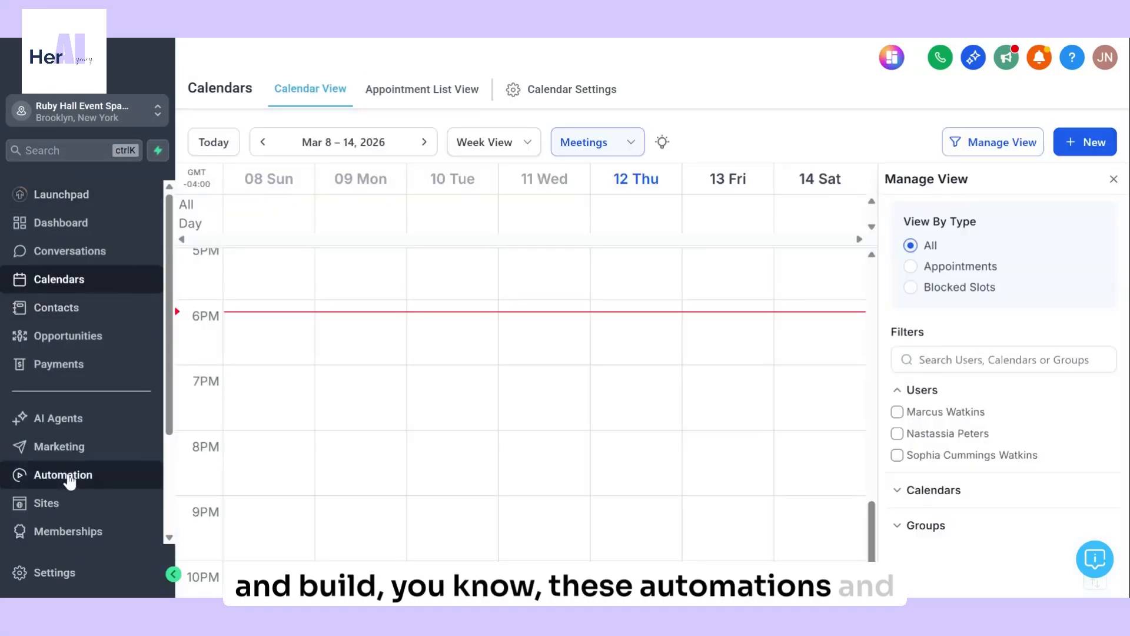
click(34, 474)
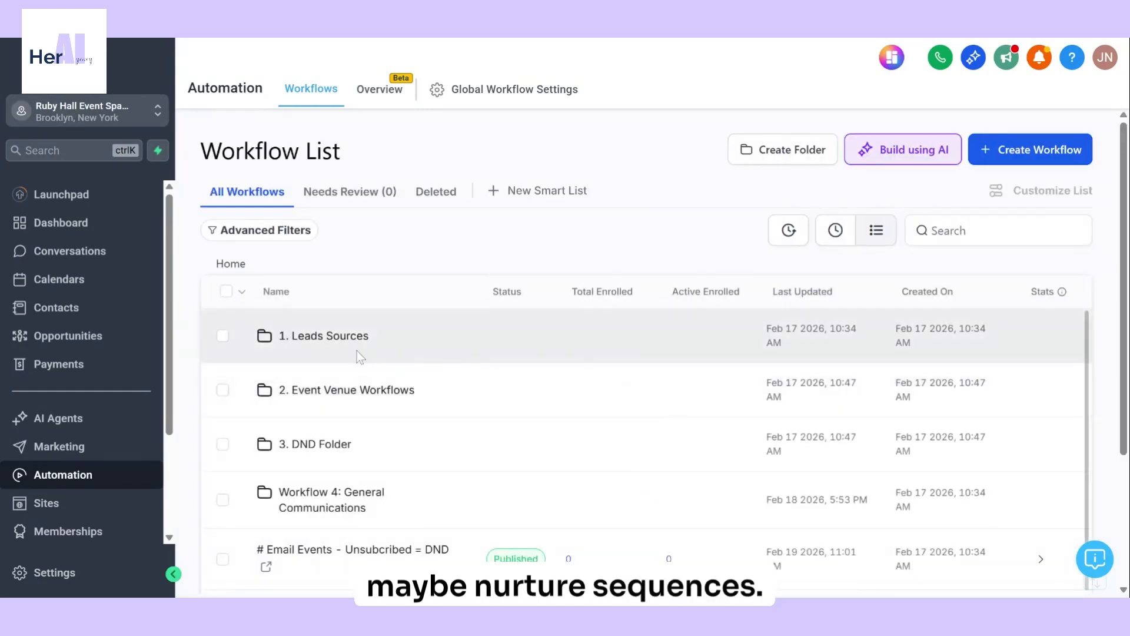
click(365, 391)
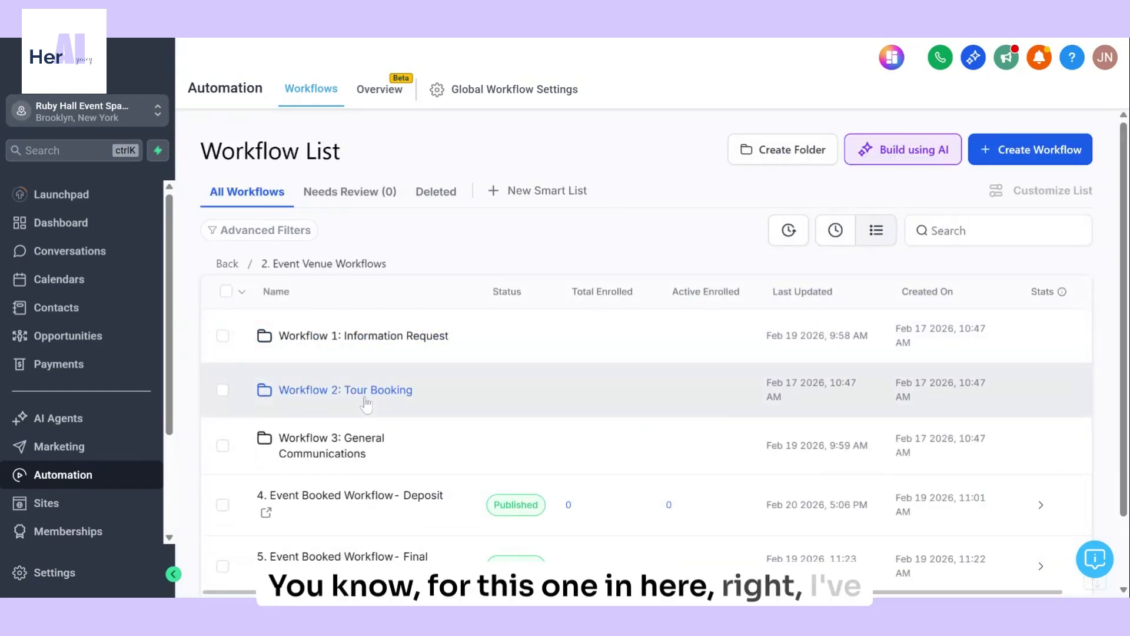
click(391, 390)
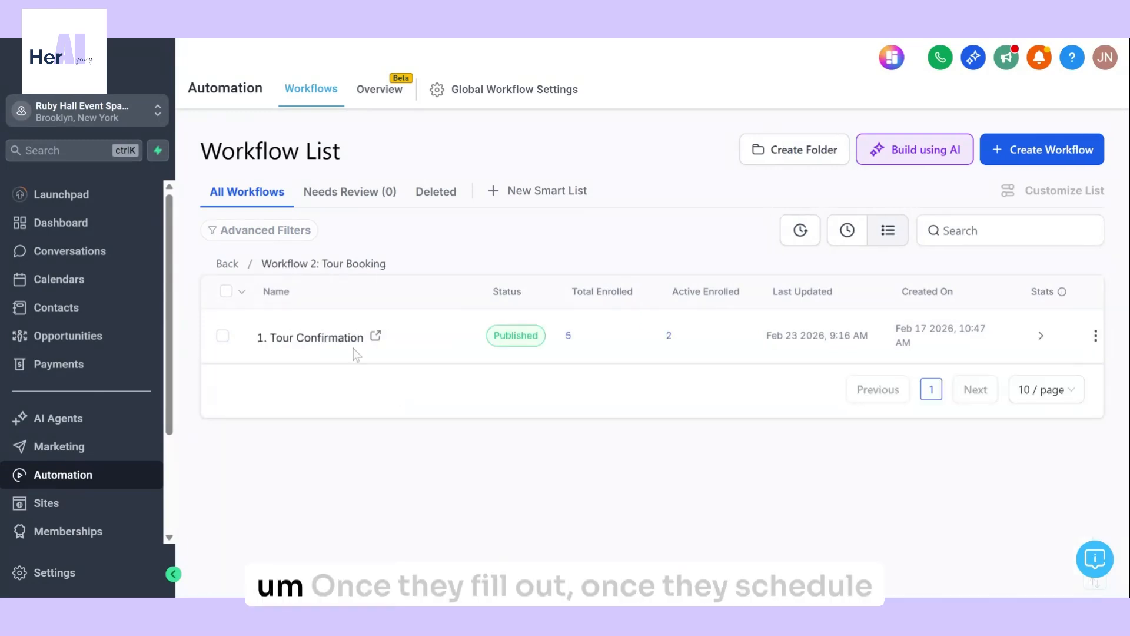
click(318, 340)
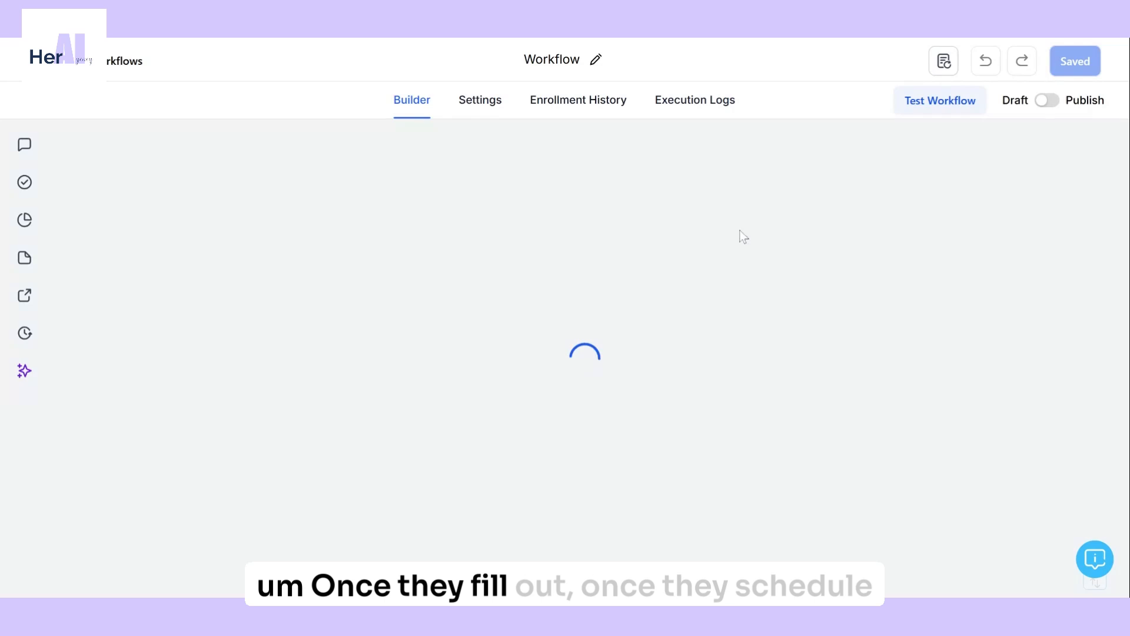
Step: Examine the workflow's booking trigger and first email, inspect the timing of the Wait action after it and close without saving
drag(758, 229, 748, 347)
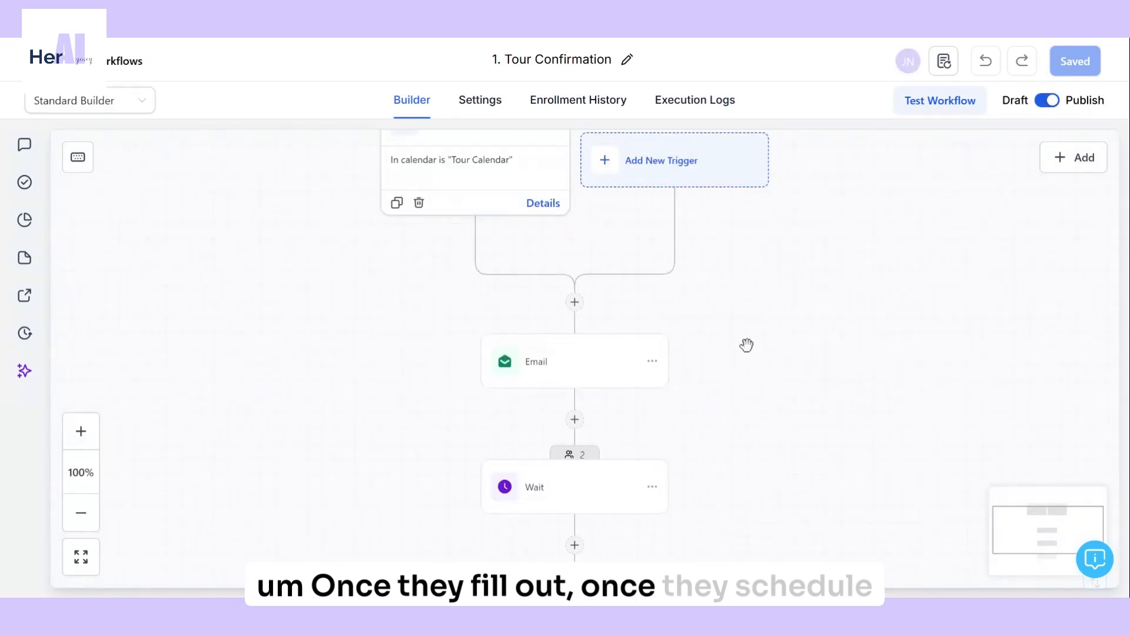
scroll(746, 345, up, 3)
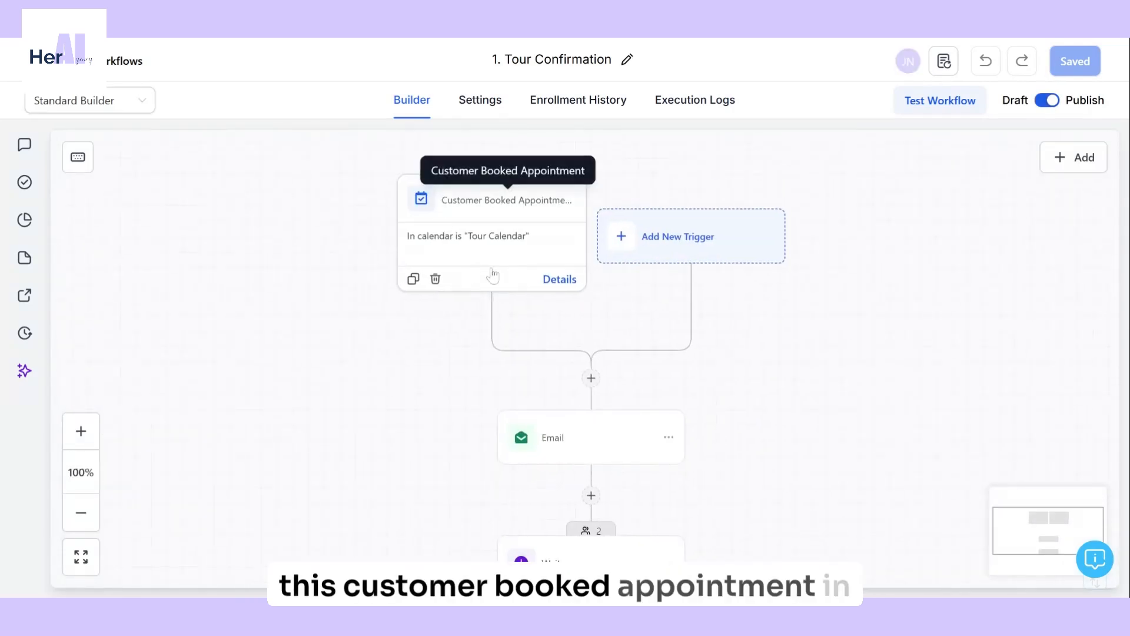
drag(724, 373, 707, 275)
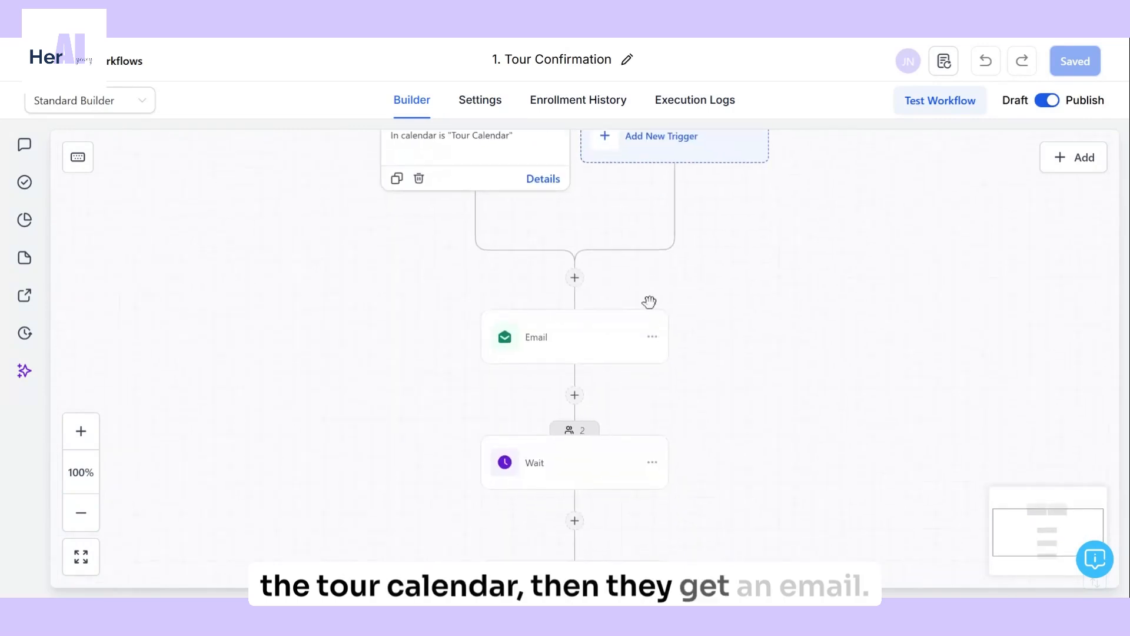
drag(742, 446, 749, 310)
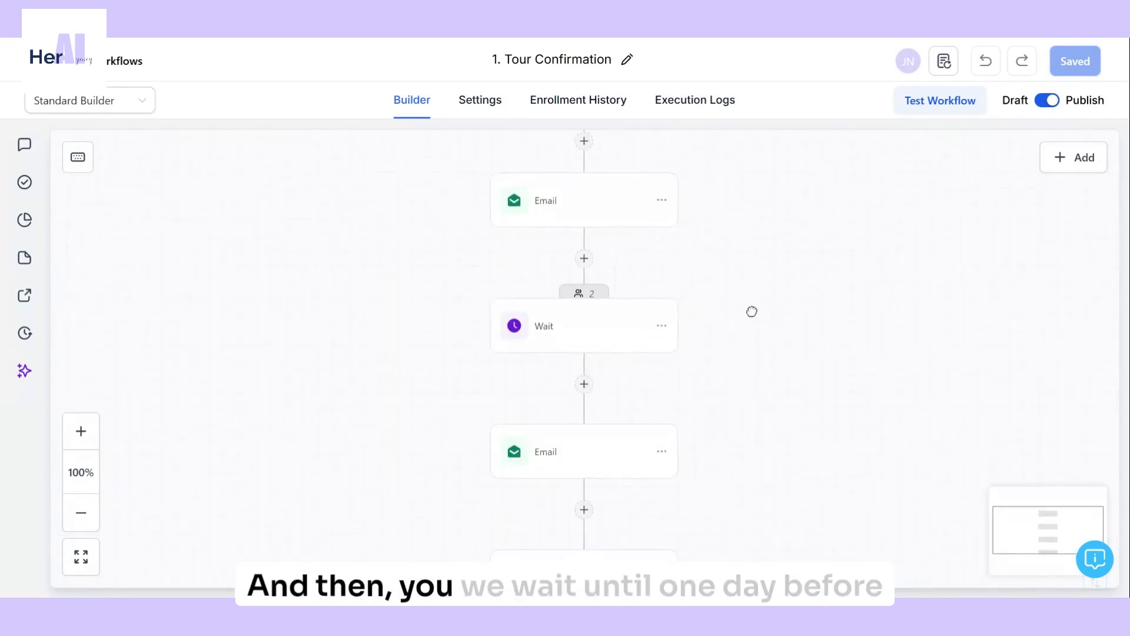
click(543, 323)
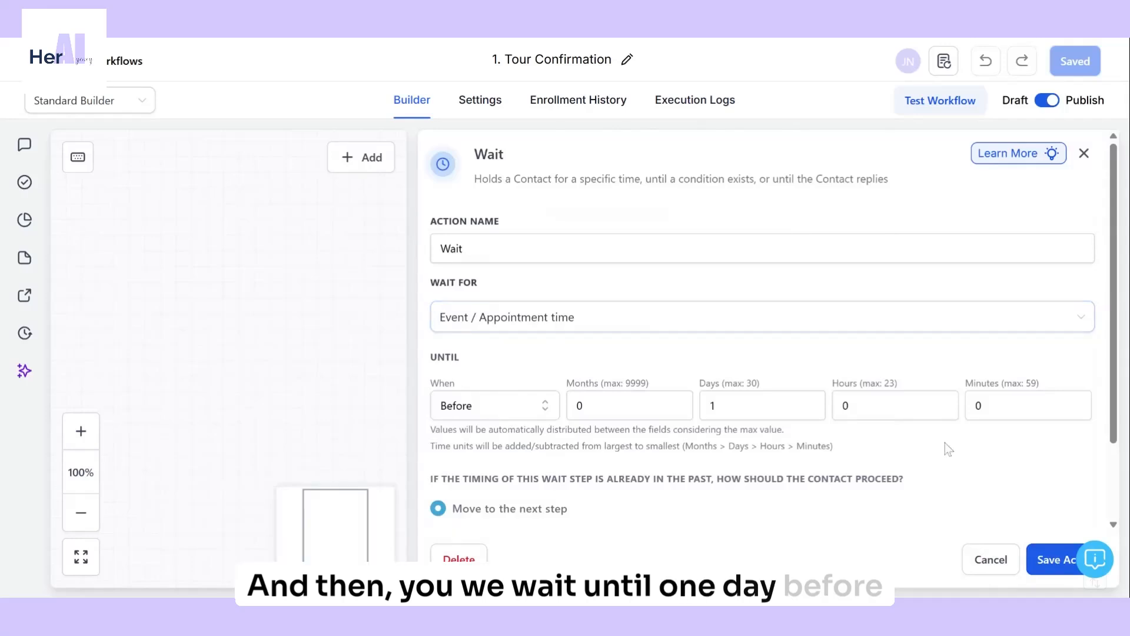
click(993, 560)
Step: Look over the remaining email and wait sequence, check a Wait action's timing again without saving, and return to the workflow list
drag(807, 444, 809, 324)
scroll(787, 337, down, 3)
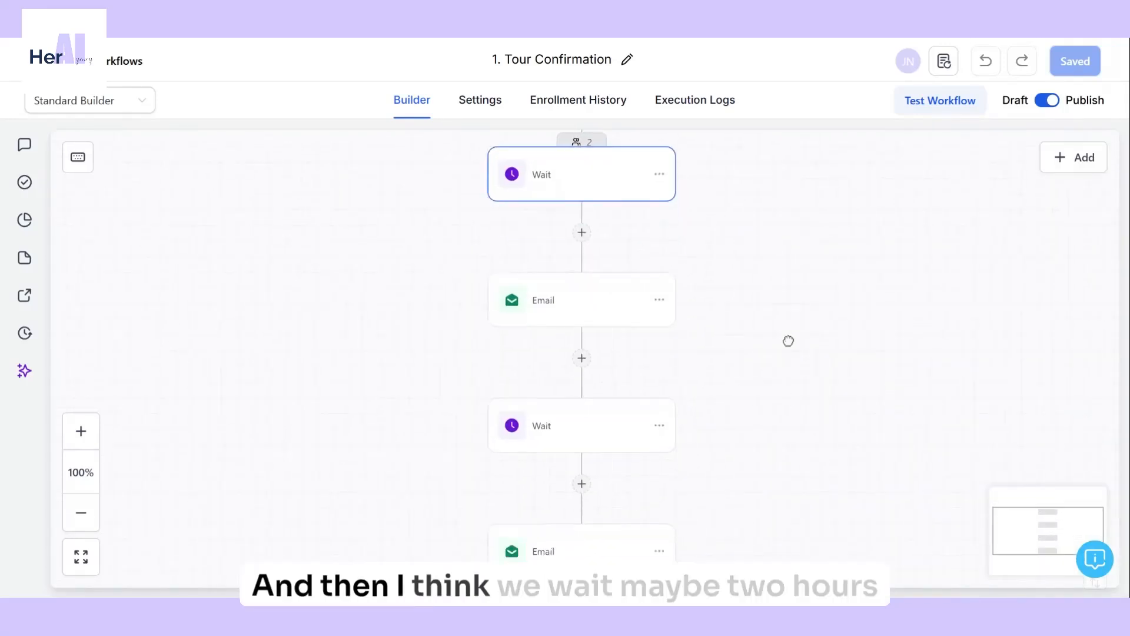
click(570, 321)
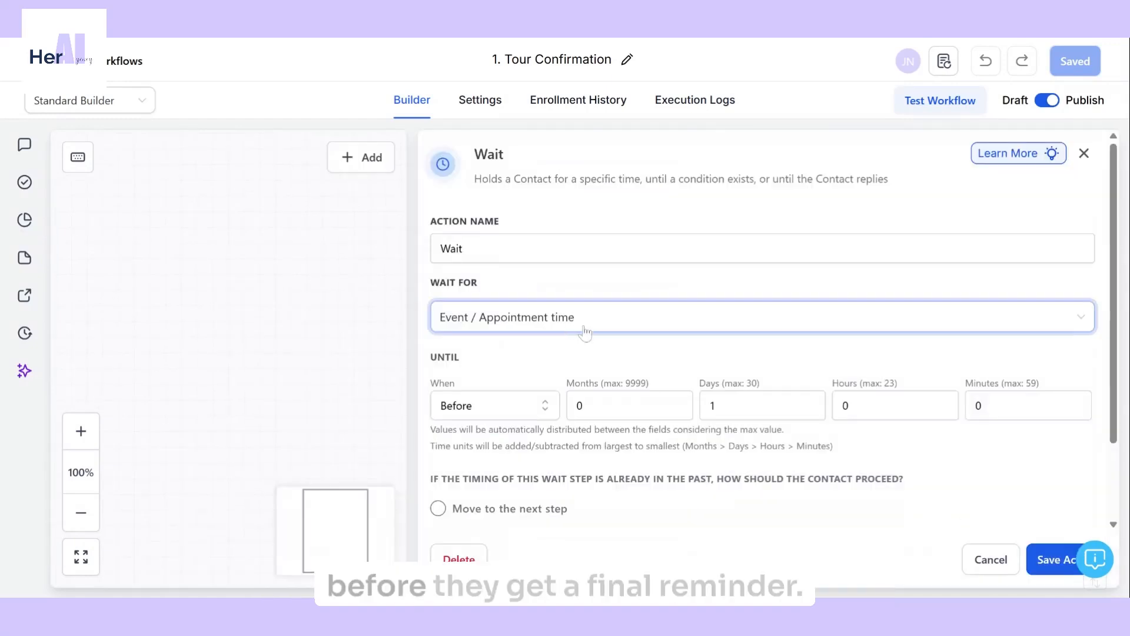
click(991, 559)
drag(787, 482, 786, 315)
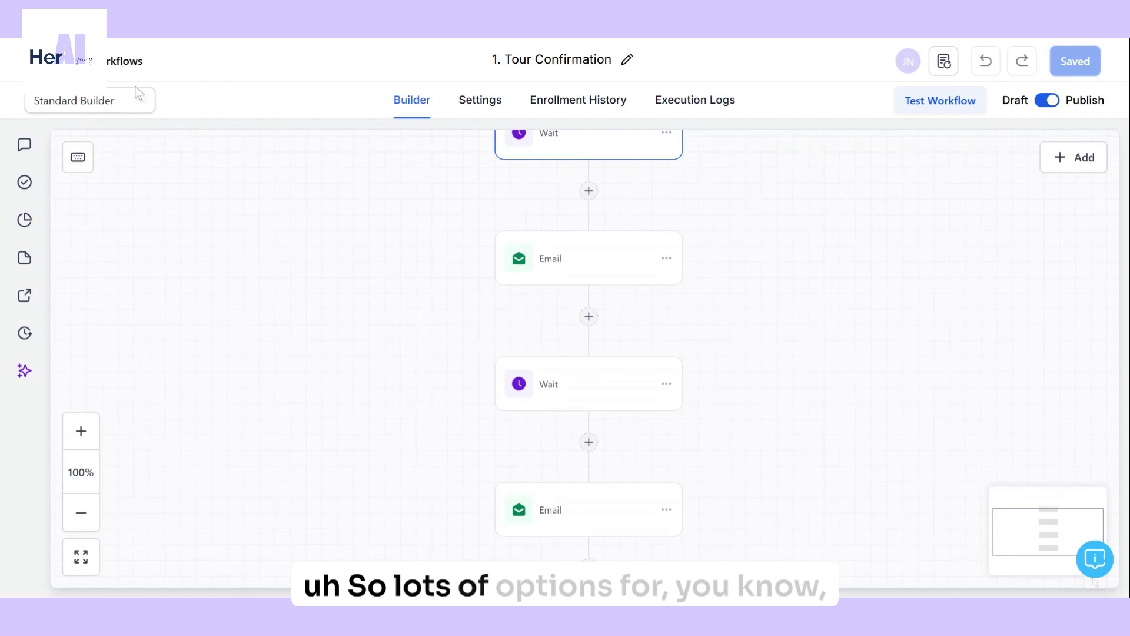
click(122, 61)
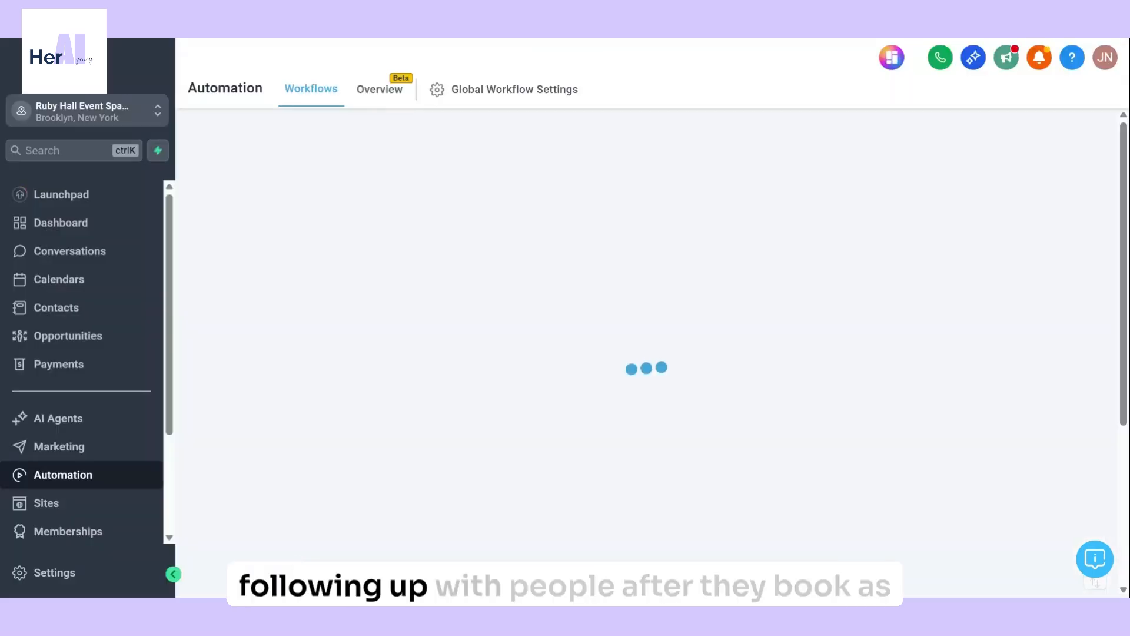